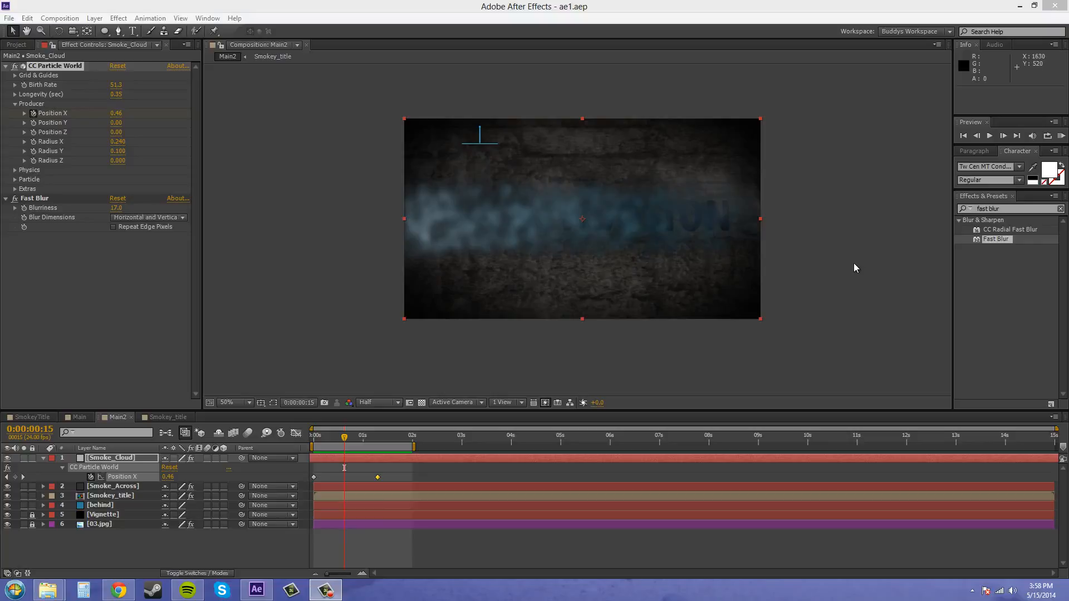
# Extend the work area to the full 15 seconds and collapse the Smoke_Cloud layer's properties
pyautogui.moveTo(343, 441); pyautogui.dragTo(365, 445)
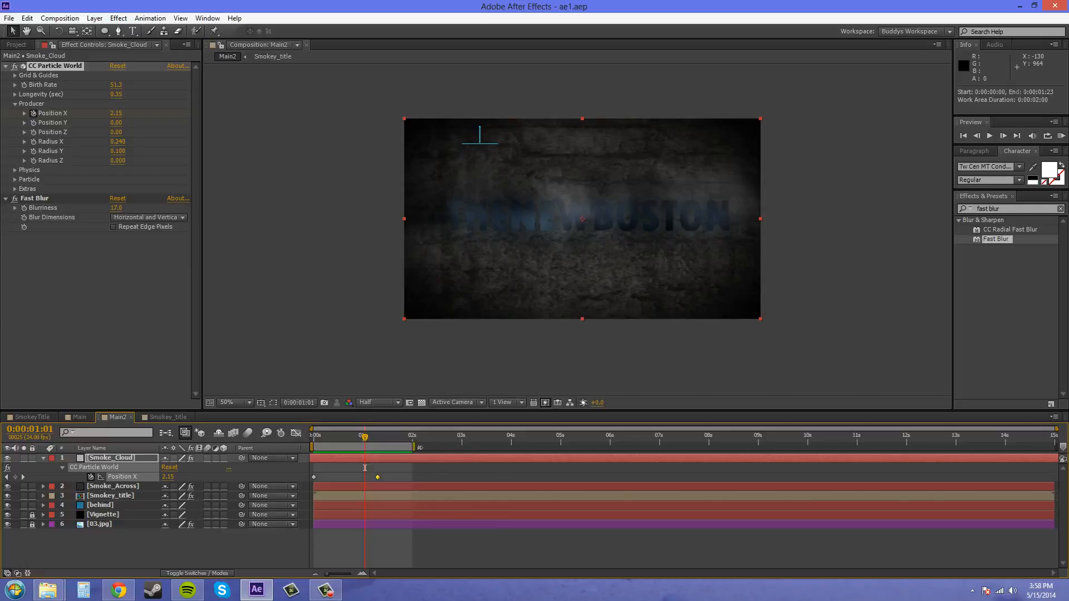
pyautogui.moveTo(414, 452); pyautogui.dragTo(1063, 467)
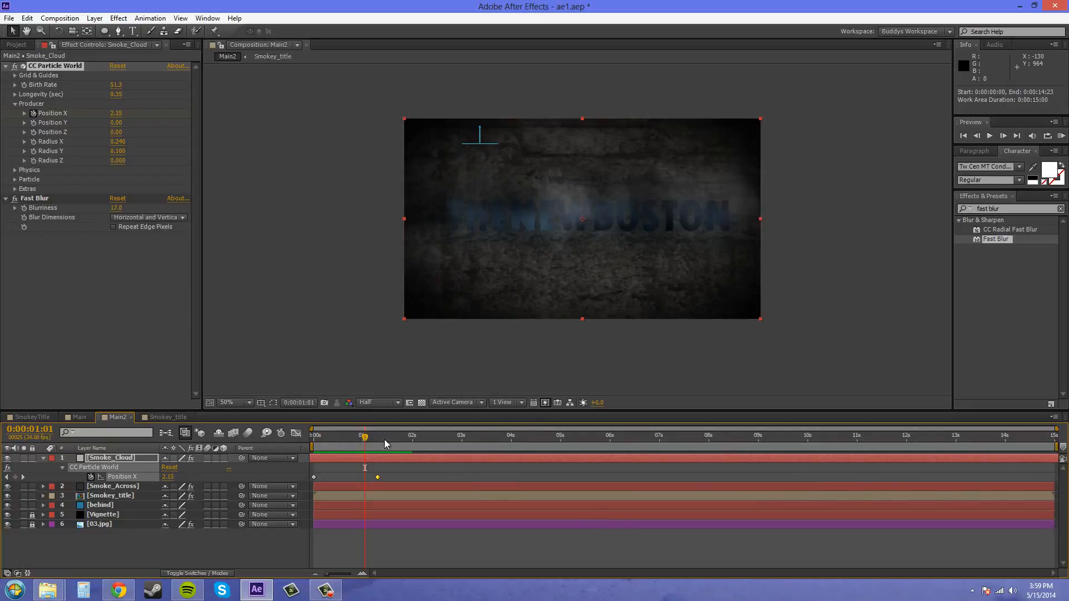
pyautogui.moveTo(365, 437); pyautogui.dragTo(333, 457)
pyautogui.click(40, 457)
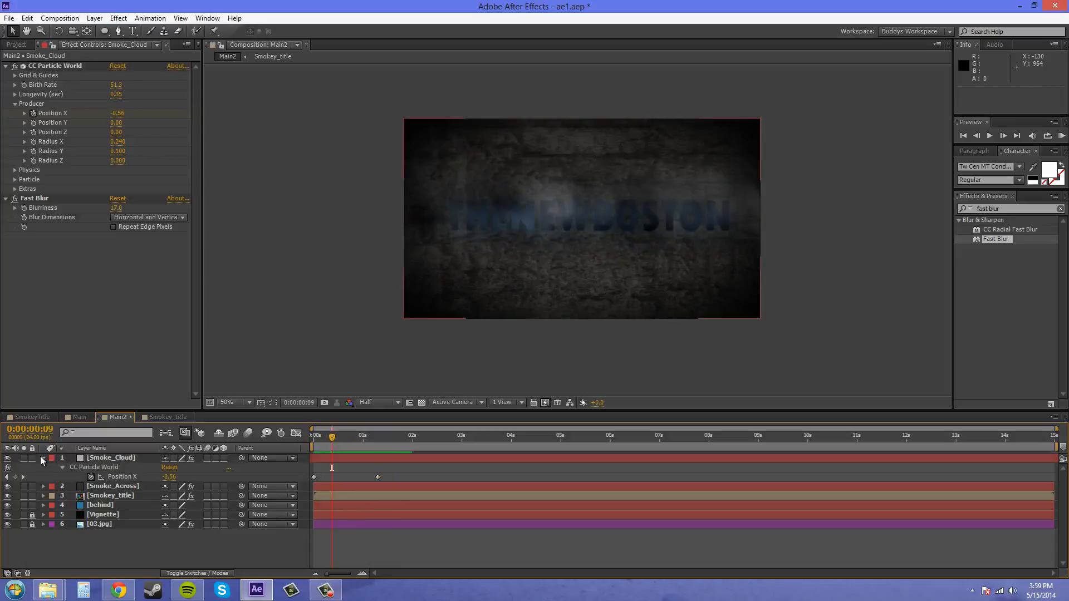
pyautogui.click(42, 457)
# Draw a rounded rectangle mask around the title text on the Smokey_title layer, reaching just past both sides of the frame
pyautogui.click(119, 469)
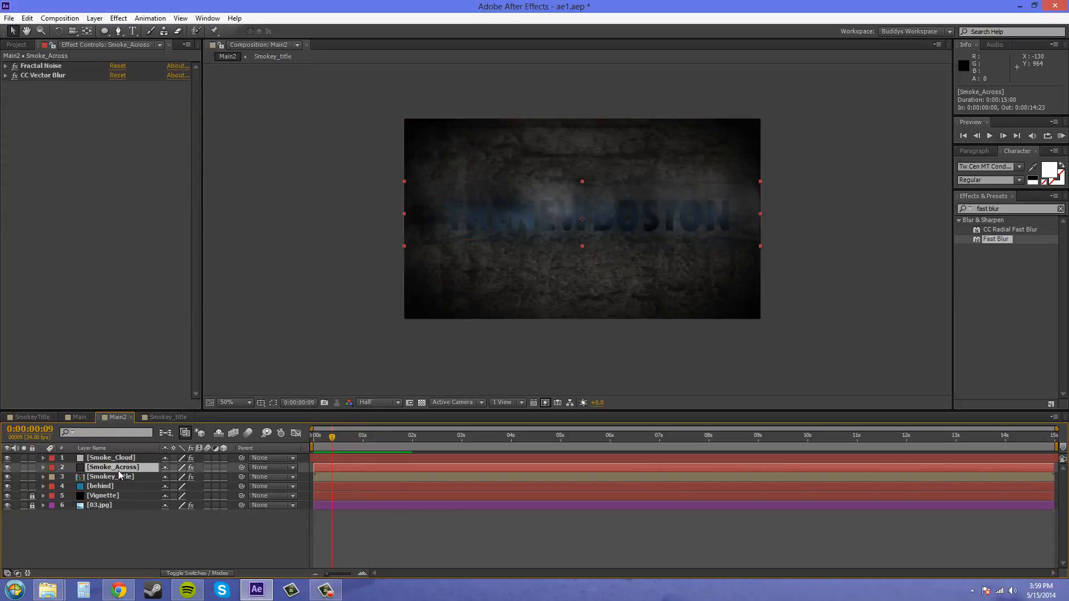
pyautogui.click(120, 476)
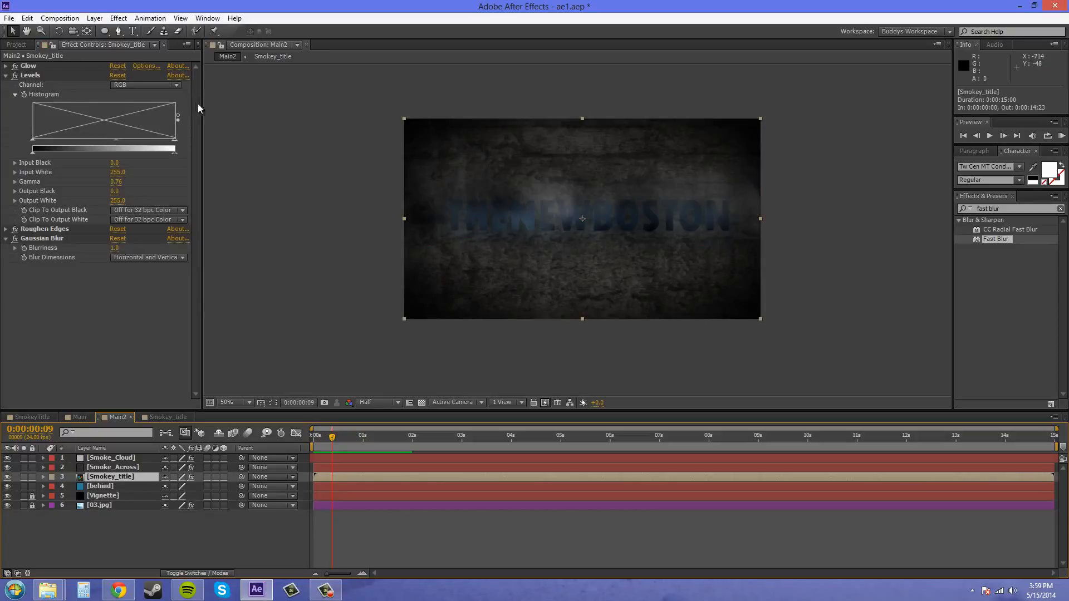
pyautogui.click(103, 33)
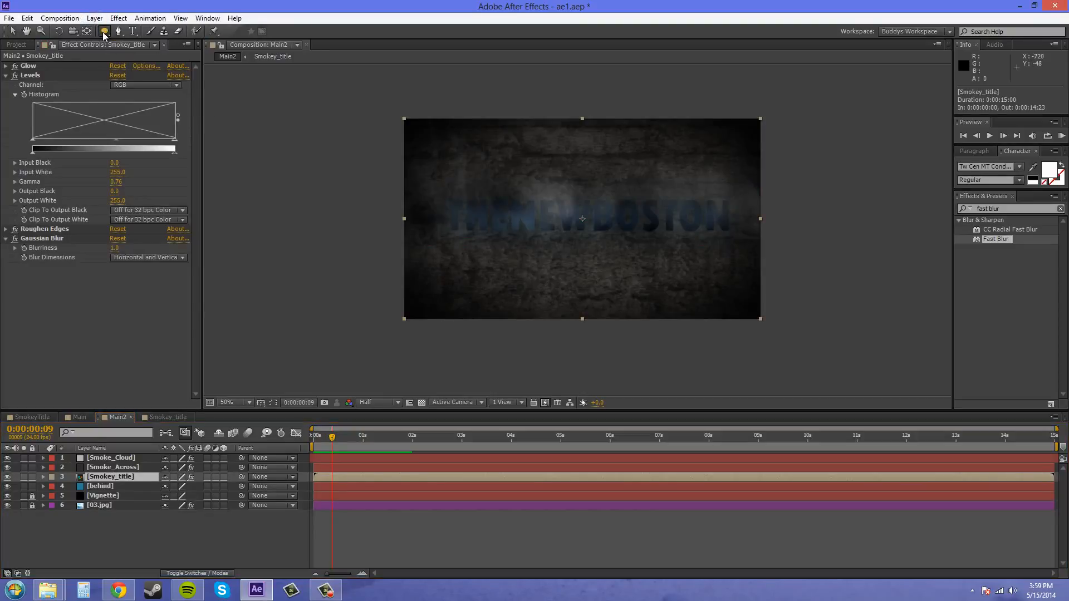
pyautogui.moveTo(103, 34); pyautogui.dragTo(155, 40)
pyautogui.moveTo(394, 189); pyautogui.dragTo(773, 244)
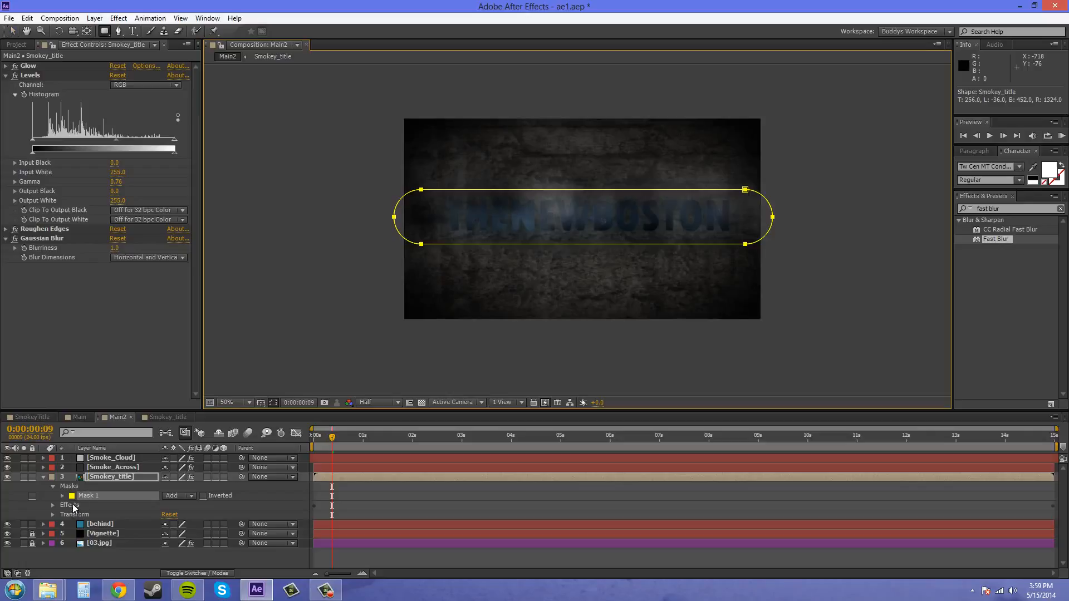
# Set a Mask Path keyframe for the Smokey_title mask at 0:00:00:00
pyautogui.click(63, 495)
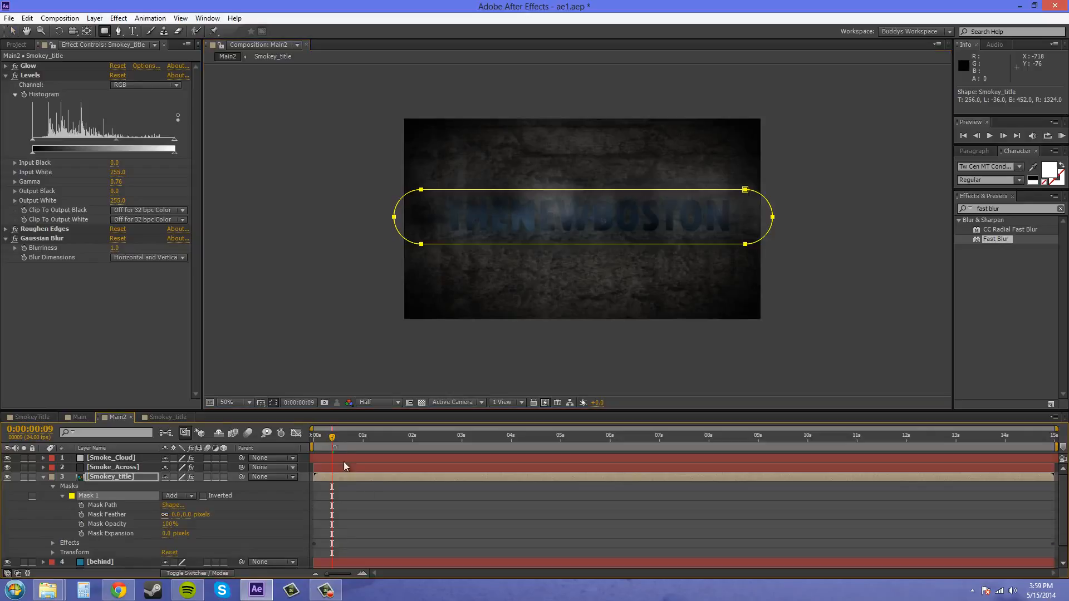
pyautogui.click(331, 437)
pyautogui.press('Home')
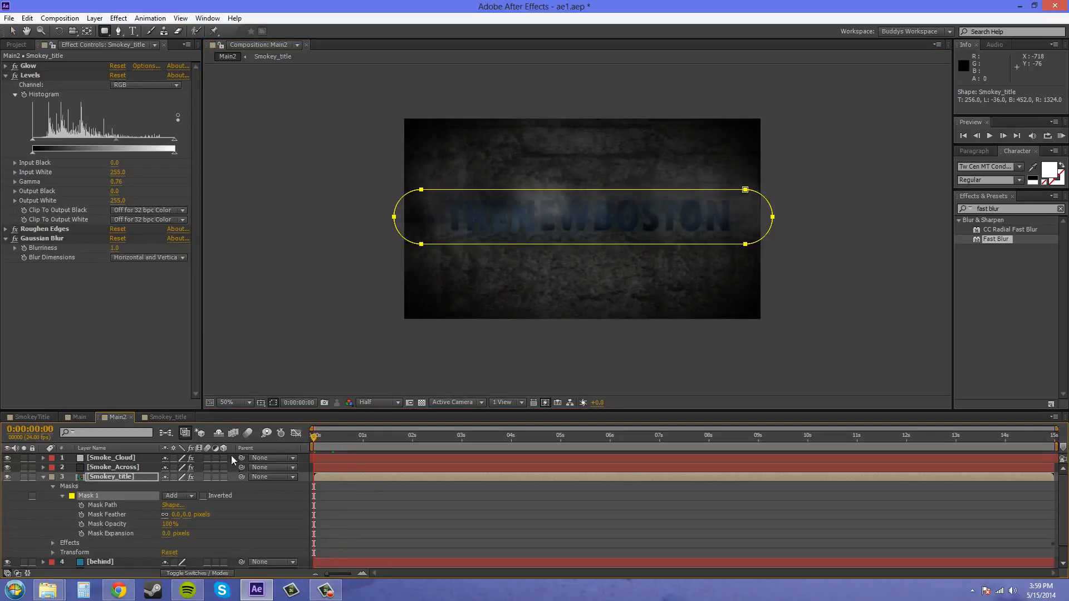
pyautogui.click(81, 505)
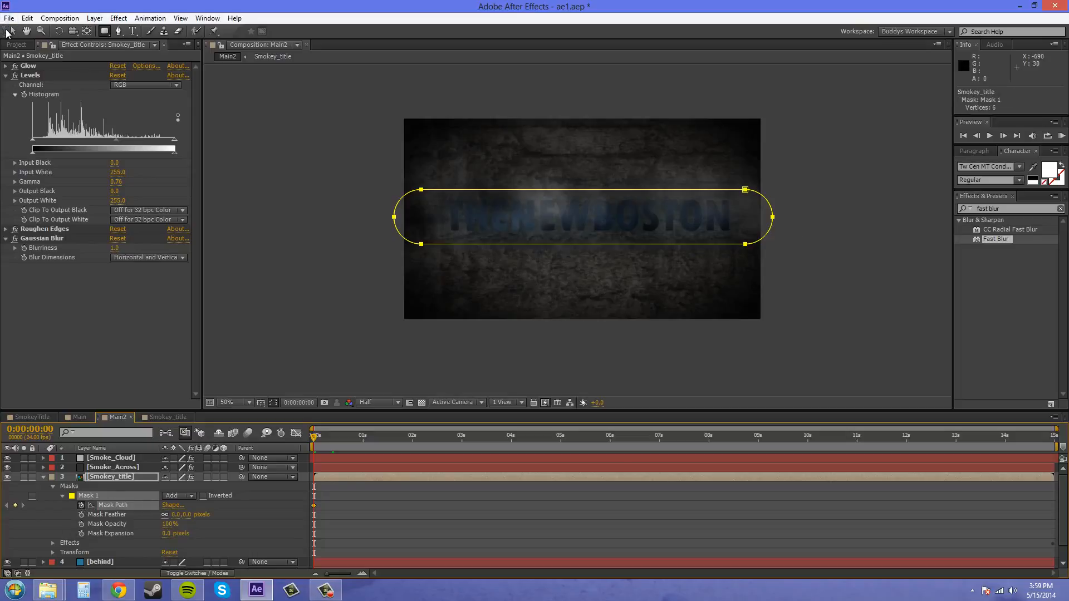
# Pull the mask's right end back to before the title's first letter at 0:00:00:00 and stretch it just past mid-frame at 0:00:00:19
pyautogui.press('v')
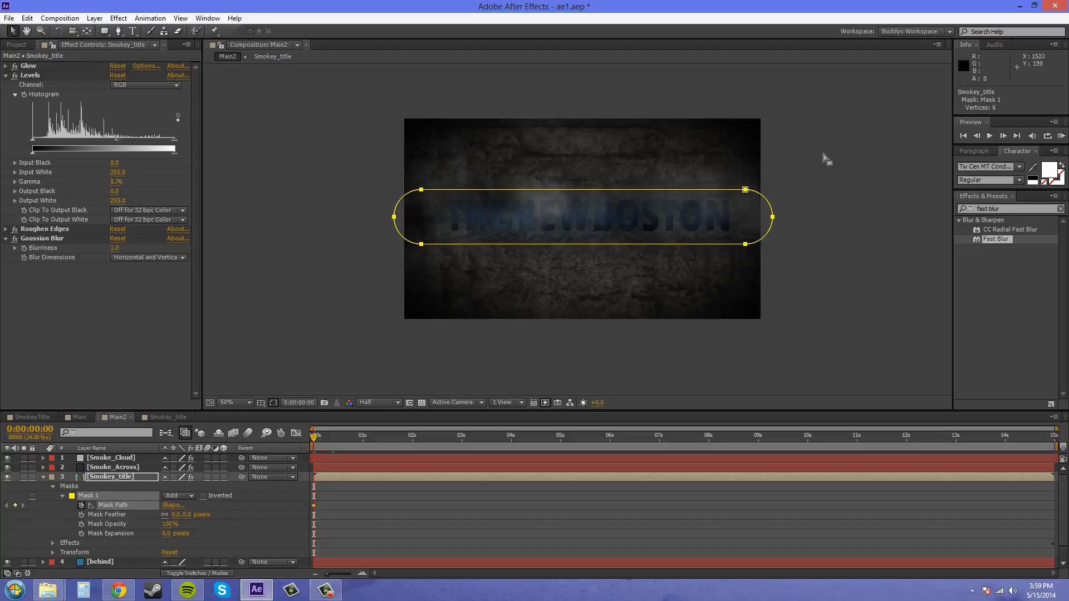
pyautogui.moveTo(824, 155); pyautogui.dragTo(719, 288)
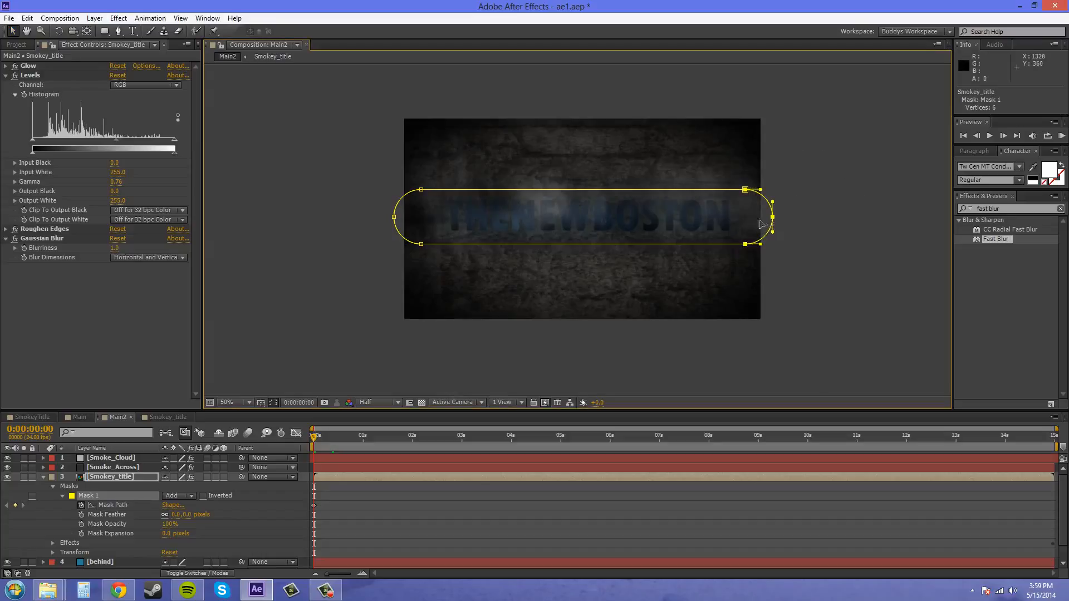
pyautogui.moveTo(760, 223); pyautogui.dragTo(444, 224)
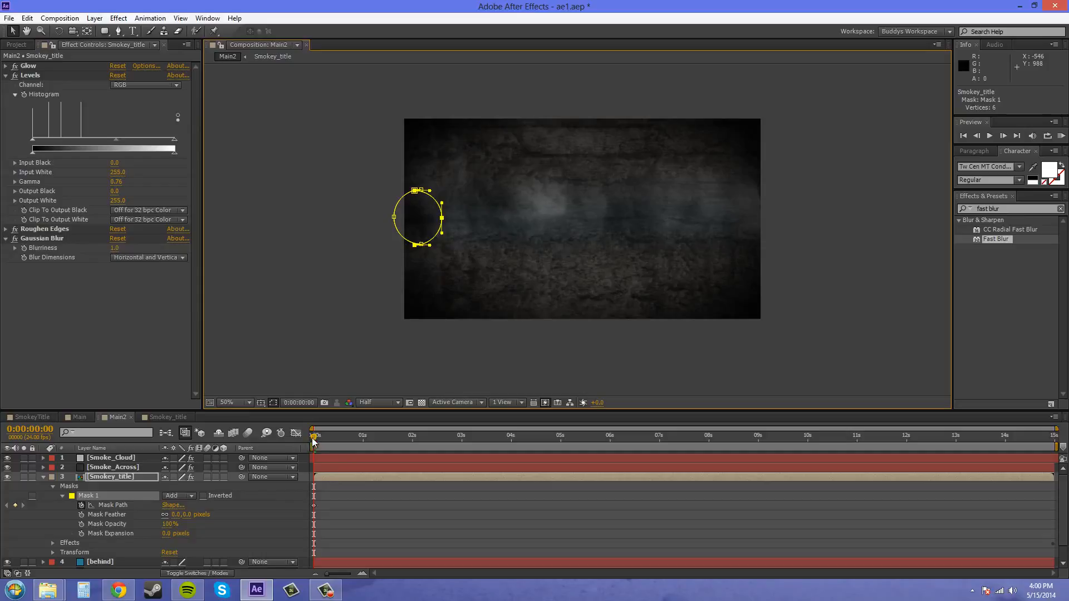
pyautogui.moveTo(320, 441); pyautogui.dragTo(354, 443)
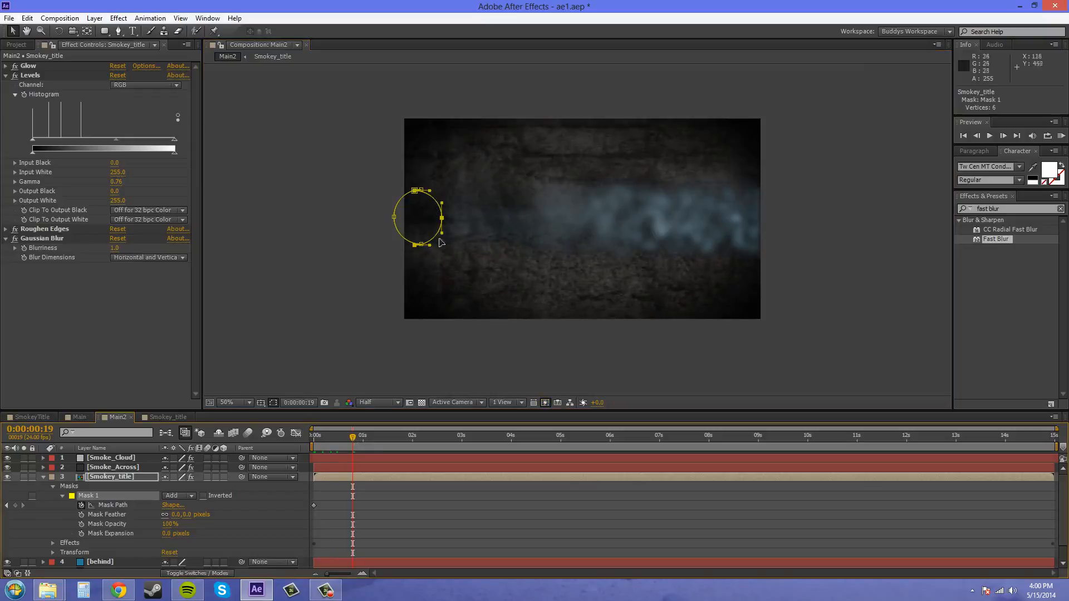
pyautogui.moveTo(444, 221); pyautogui.dragTo(606, 222)
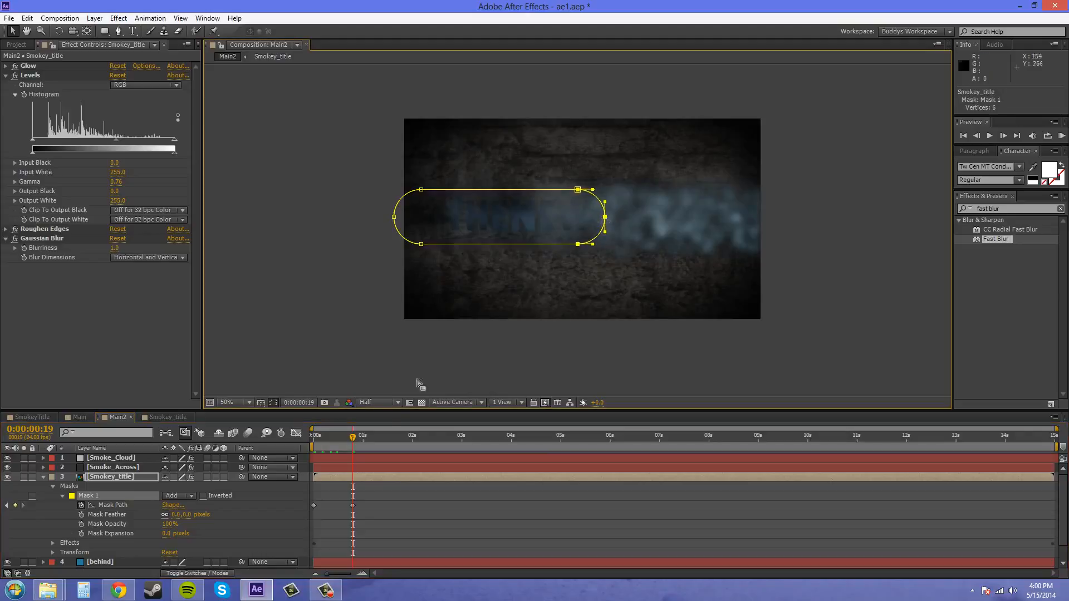
# Stretch the mask's right end over the last letter of the title at 0:00:00:22 and beyond the frame's right edge at 0:00:00:23
pyautogui.moveTo(359, 443); pyautogui.dragTo(382, 441)
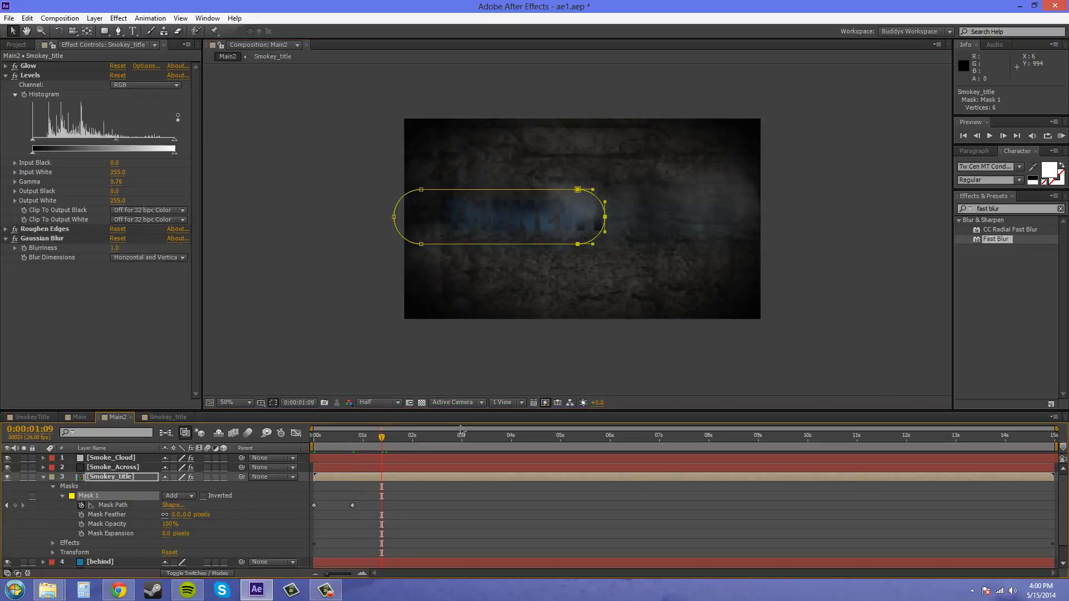
pyautogui.press('pageup')
pyautogui.press('pageup')
pyautogui.press('pageup')
pyautogui.press('pageup')
pyautogui.press('pageup')
pyautogui.press('pageup')
pyautogui.press('pageup')
pyautogui.press('pageup')
pyautogui.press('pageup')
pyautogui.press('pageup')
pyautogui.press('pageup')
pyautogui.press('pageup')
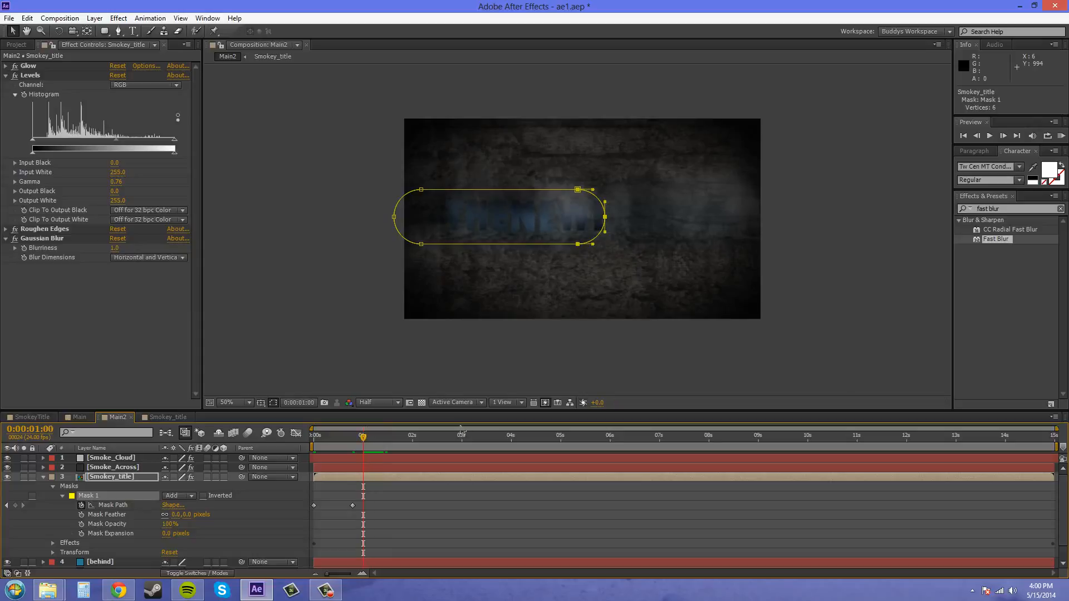
pyautogui.press('pageup')
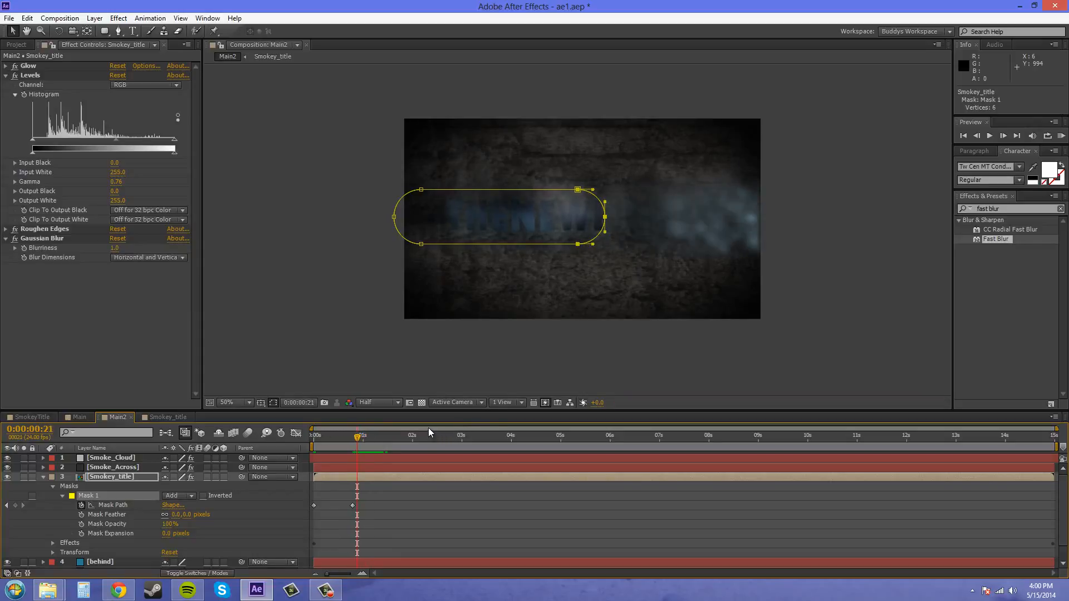
pyautogui.press('pagedown')
pyautogui.press('pagedown')
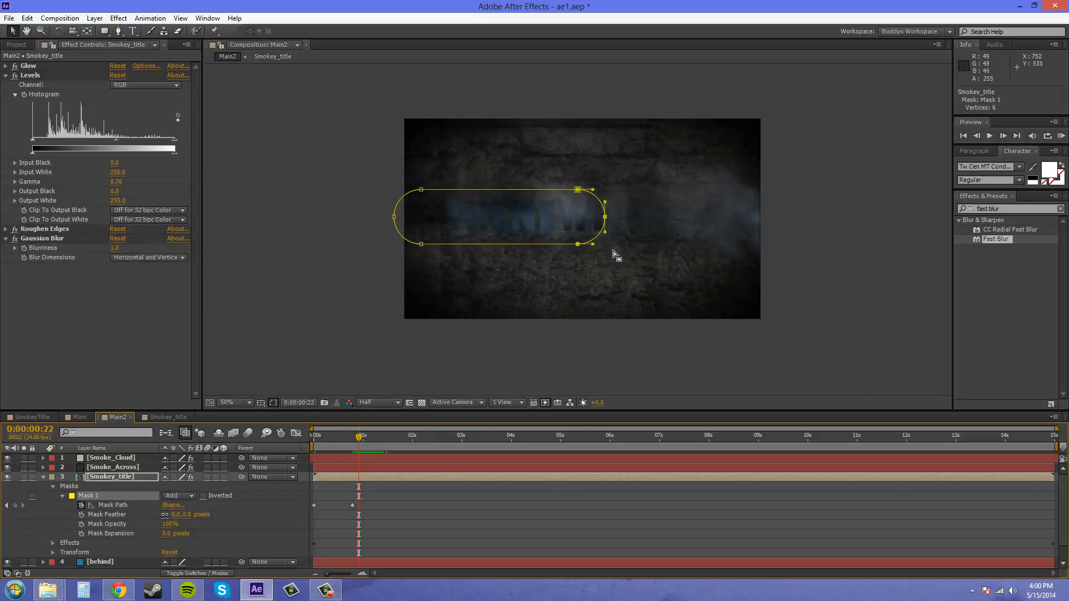
pyautogui.moveTo(607, 218); pyautogui.dragTo(739, 219)
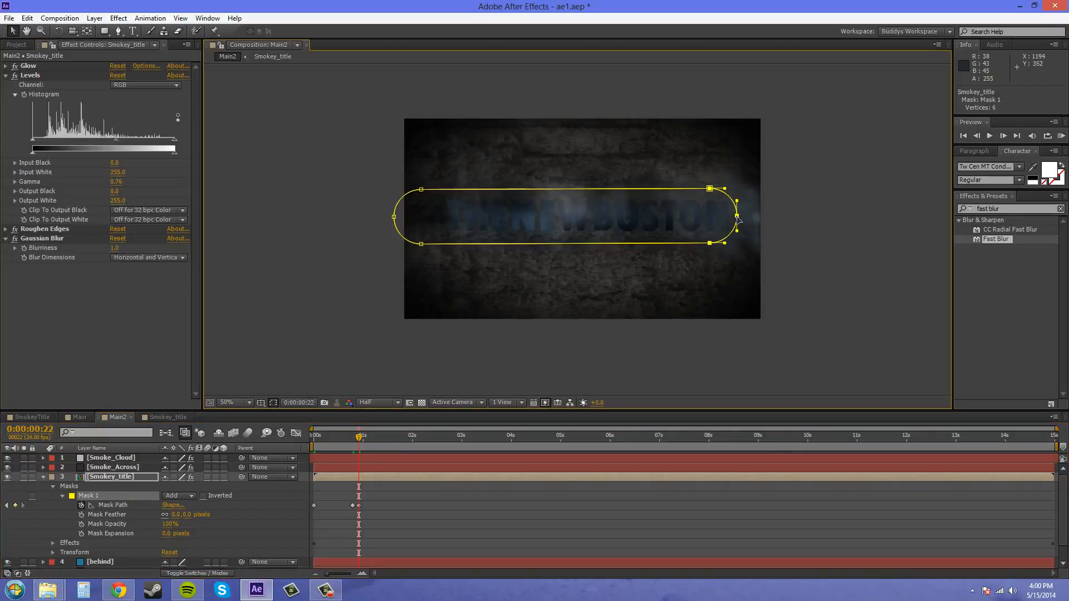
pyautogui.press('pagedown')
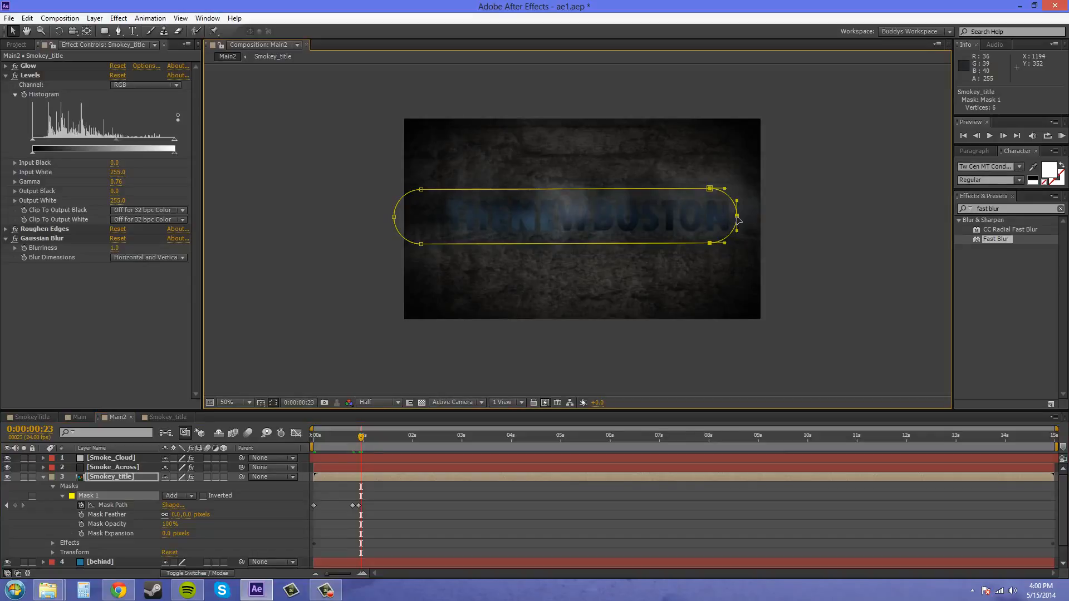
pyautogui.moveTo(739, 219); pyautogui.dragTo(777, 221)
# Pull the mask's right end back to just before the title's first letter at 0:00:00:11
pyautogui.press('pageup')
pyautogui.press('pageup')
pyautogui.press('pageup')
pyautogui.press('pageup')
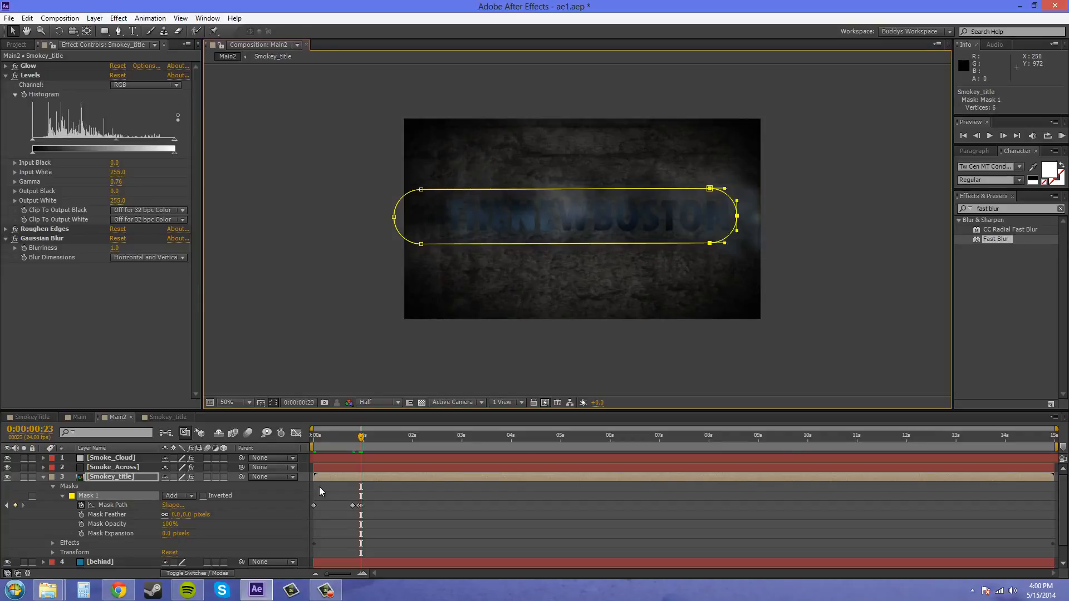
pyautogui.press('pageup')
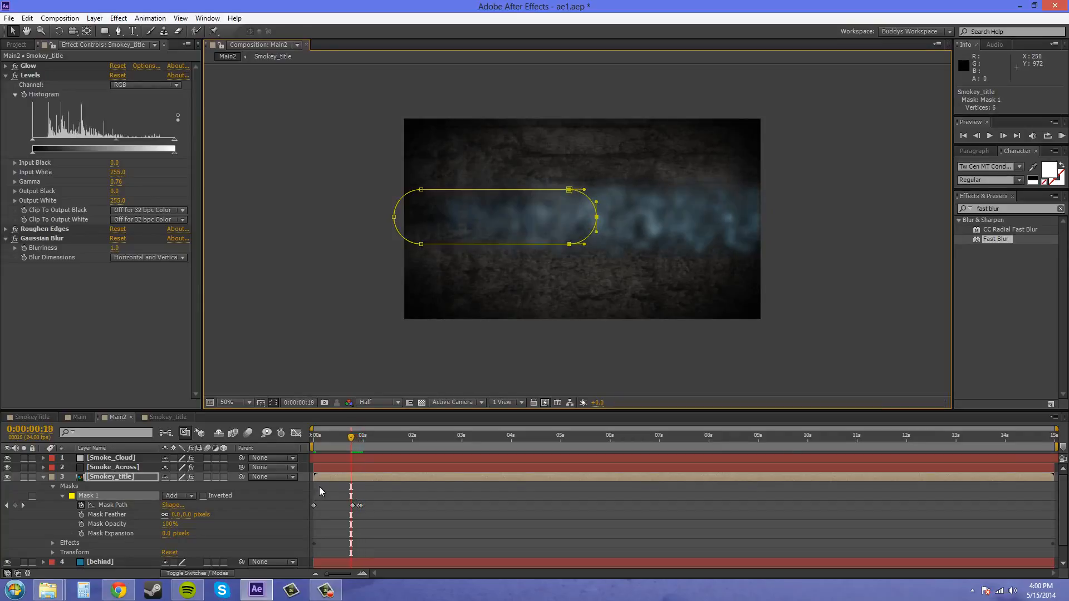
pyautogui.press('pageup')
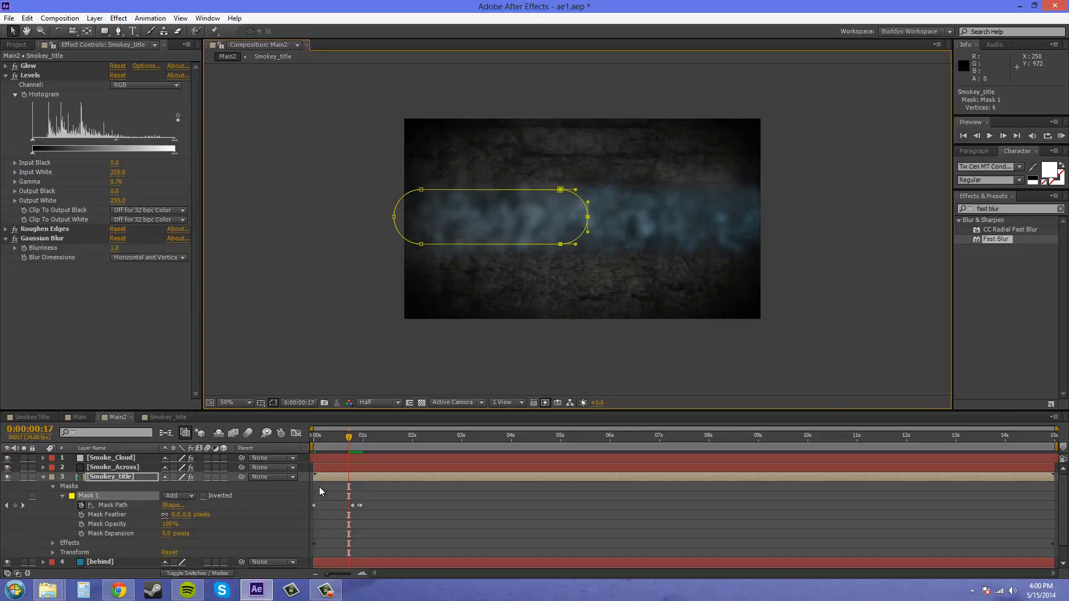
pyautogui.press('pageup')
pyautogui.press('pageup')
pyautogui.press('pageup')
pyautogui.press('pageup')
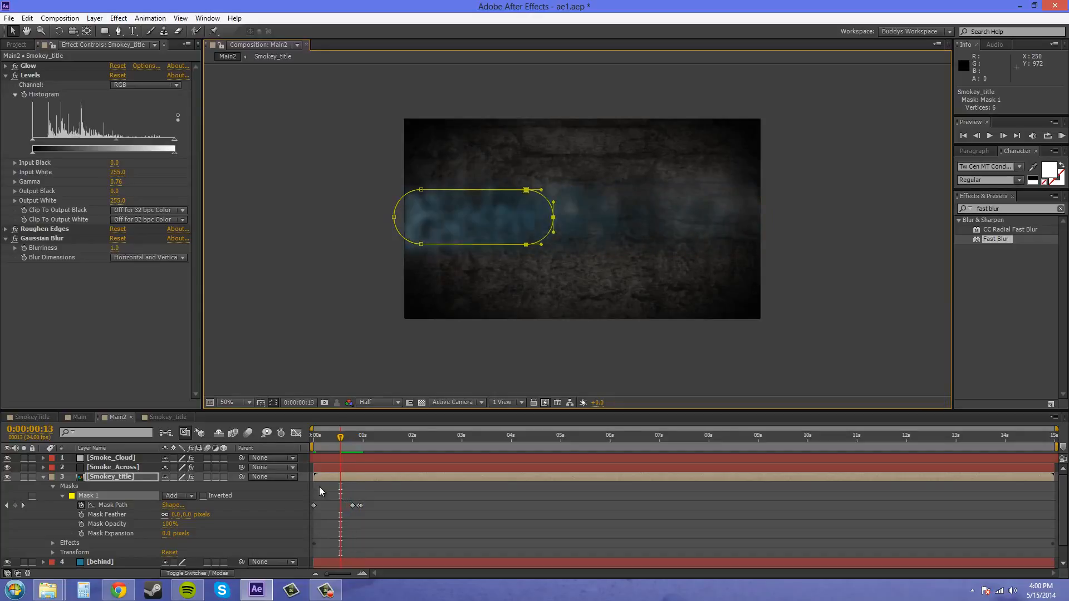
pyautogui.press('pageup')
pyautogui.press('pageup')
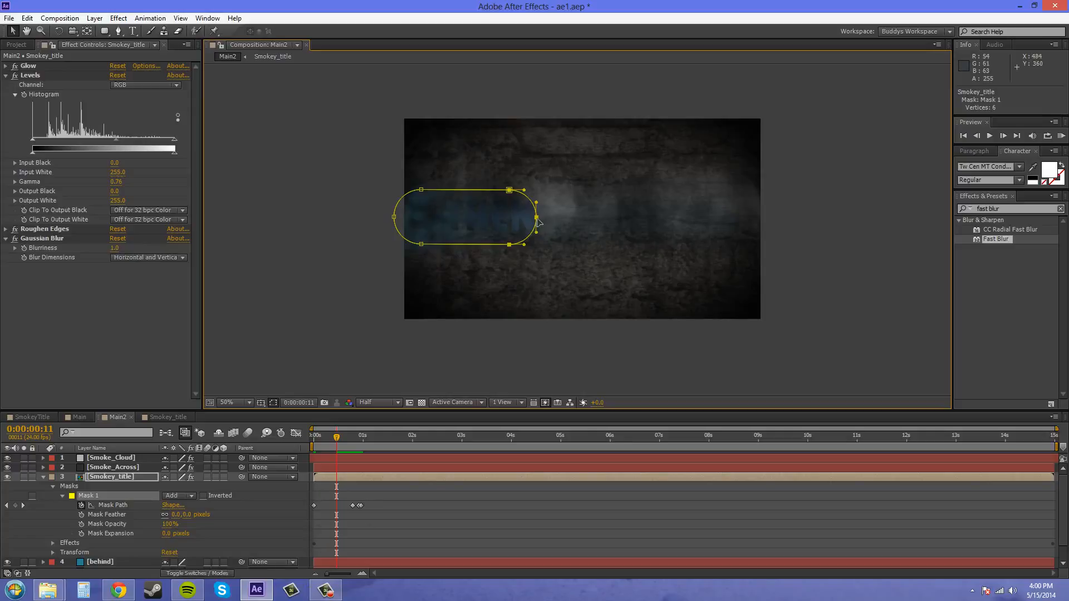
pyautogui.moveTo(538, 220); pyautogui.dragTo(446, 221)
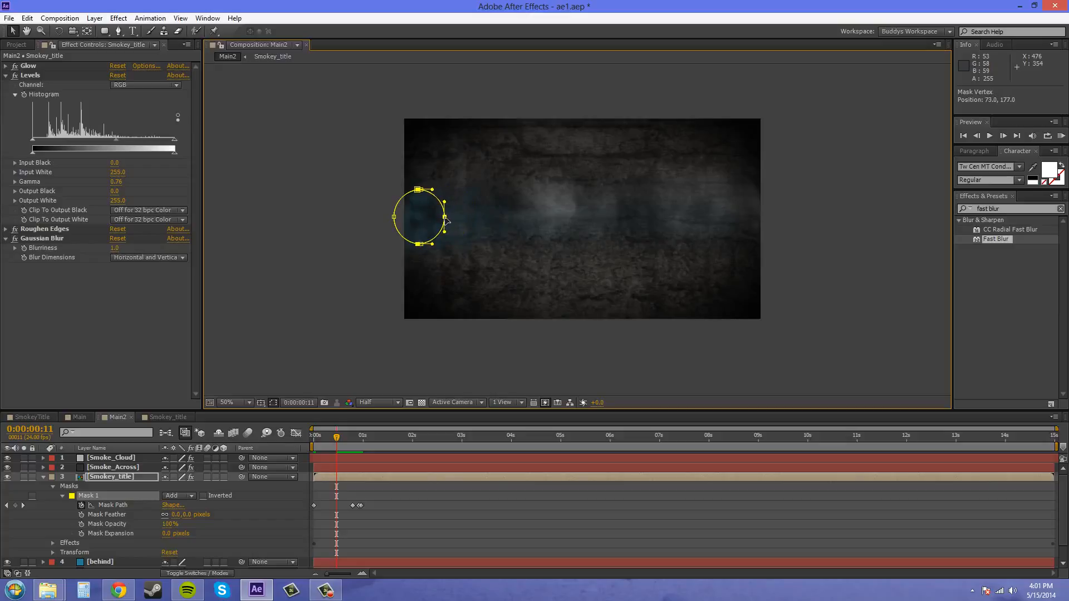
# Step through the frames from 0:00:00:11 to 0:00:00:23 to check how the mask reveal follows the smoke
pyautogui.press('pagedown')
pyautogui.press('pagedown')
pyautogui.press('pagedown')
pyautogui.press('pagedown')
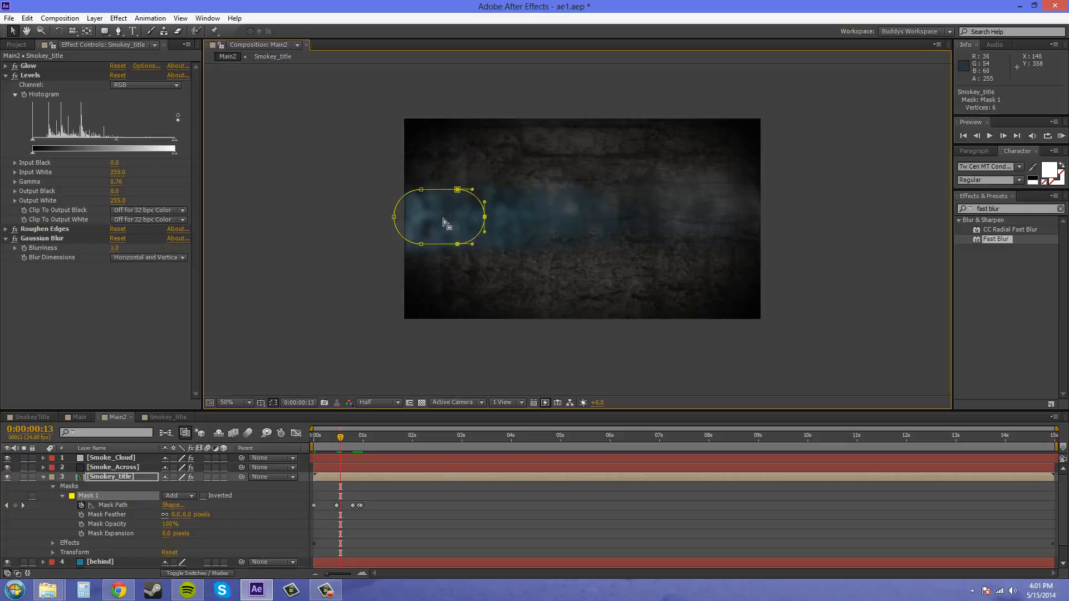
pyautogui.press('pagedown')
pyautogui.press('pagedown')
pyautogui.press('pagedown')
pyautogui.press('pagedown')
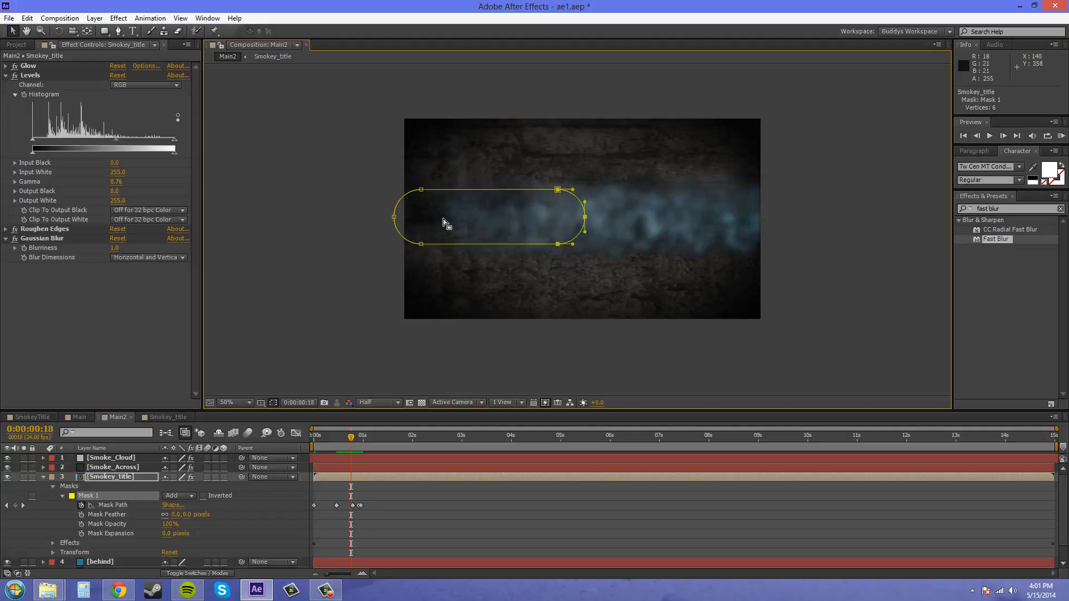
pyautogui.press('pageup')
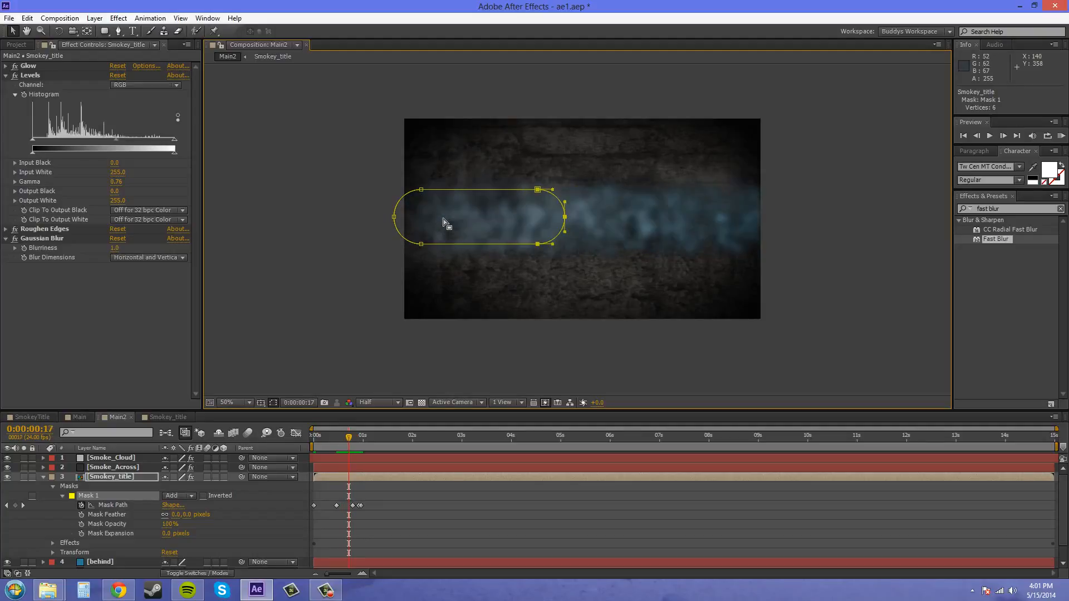
pyautogui.press('pagedown')
pyautogui.press('pagedown')
pyautogui.press('pagedown')
pyautogui.press('pagedown')
pyautogui.press('pagedown')
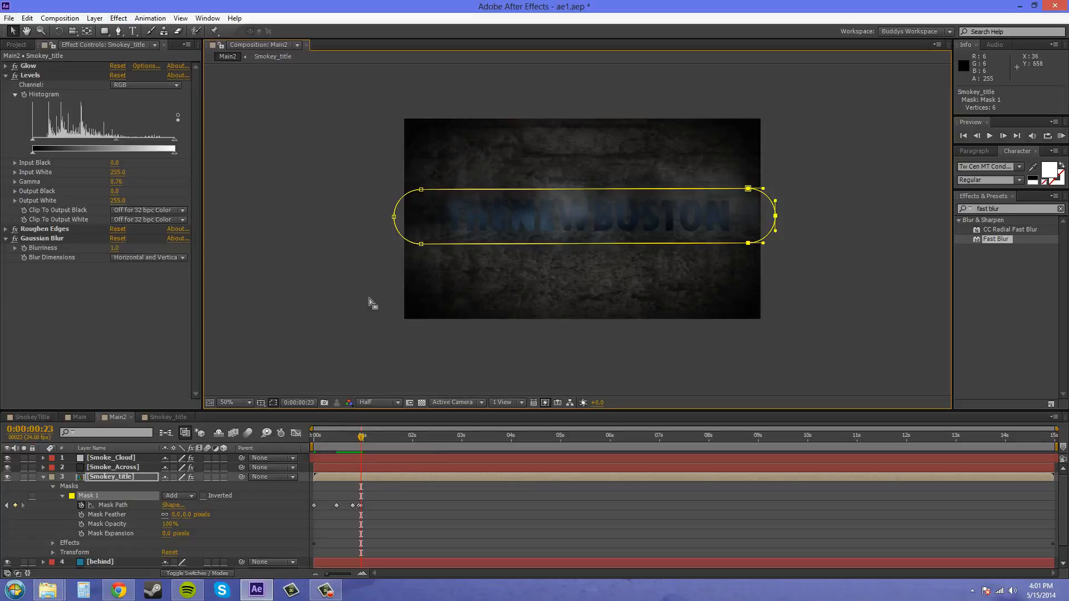
# Copy the animated mask from the Smokey_title layer and paste it onto the Smoke_Across layer
pyautogui.click(27, 18)
pyautogui.moveTo(59, 18)
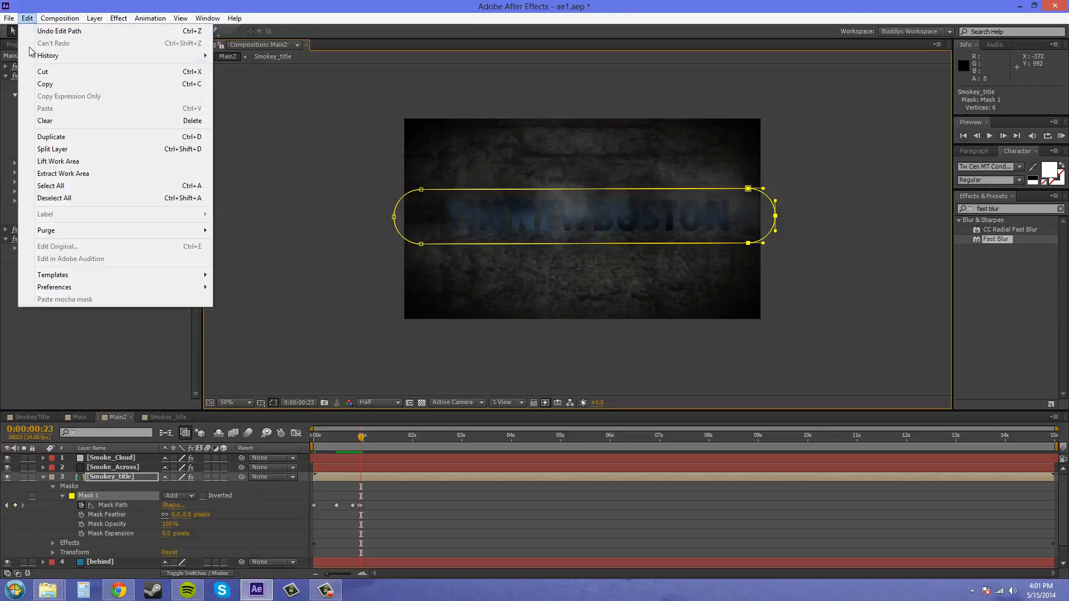
pyautogui.click(41, 83)
pyautogui.click(104, 469)
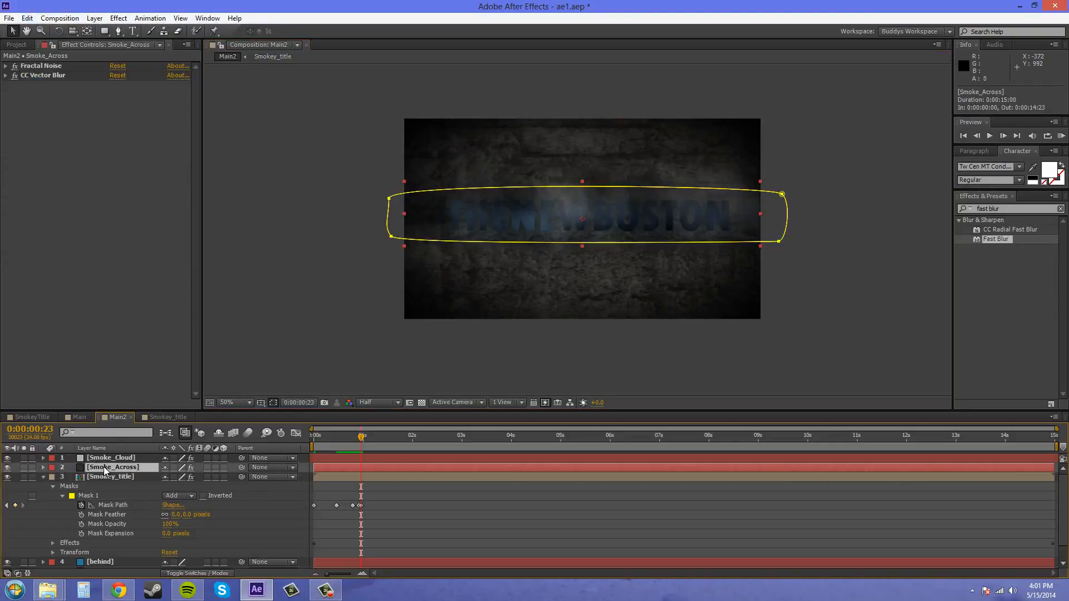
pyautogui.click(27, 18)
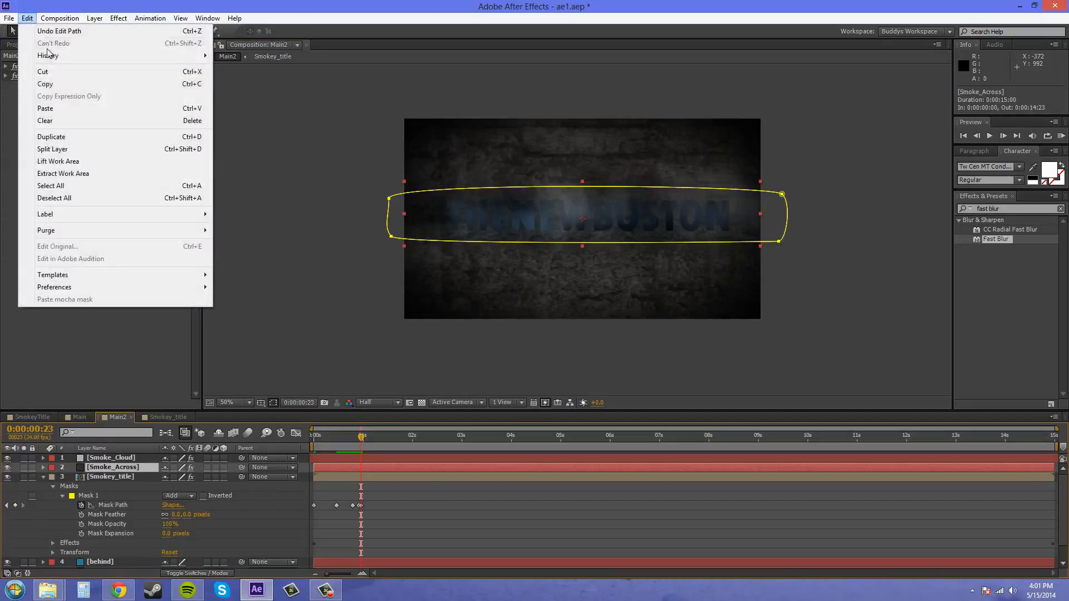
pyautogui.click(58, 109)
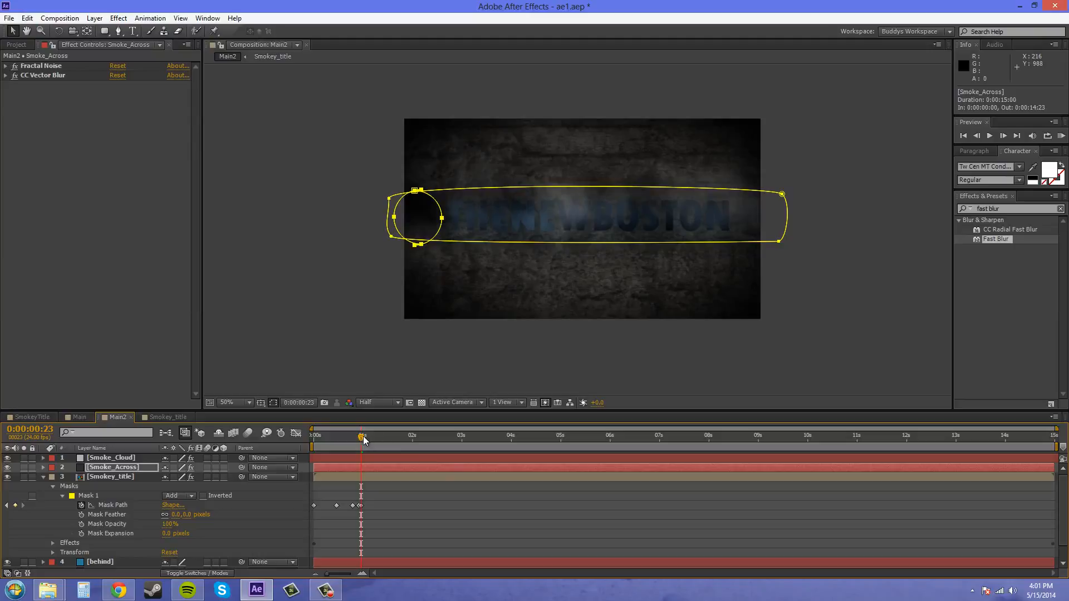
# Undo the keyframes pasted onto the Smoke_Across layer and expand that layer's own Mask 1 properties
pyautogui.moveTo(363, 437); pyautogui.dragTo(322, 447)
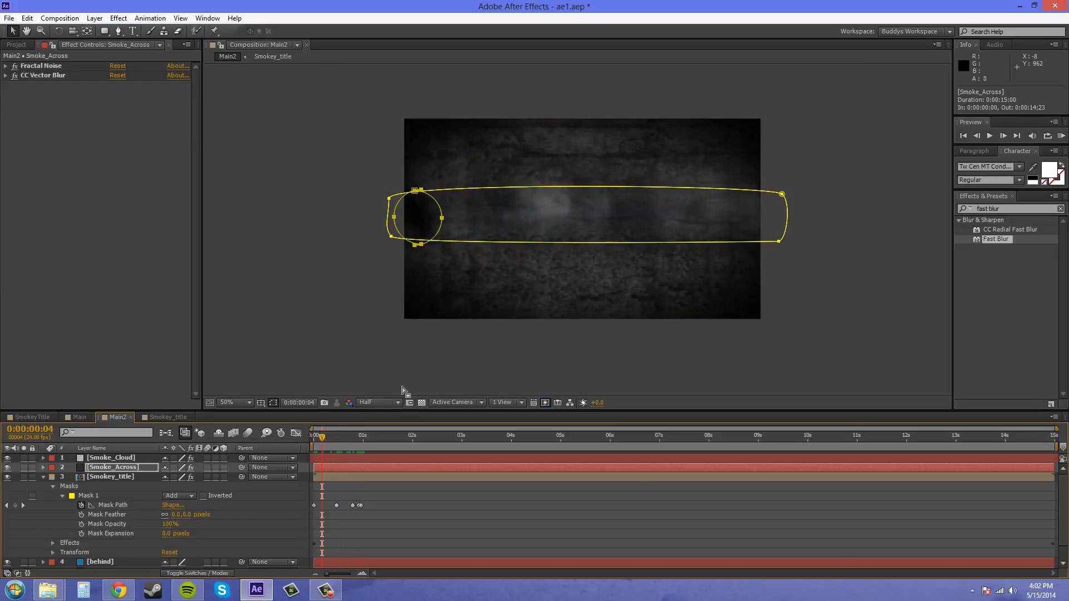
pyautogui.hotkey('ctrl', 'z')
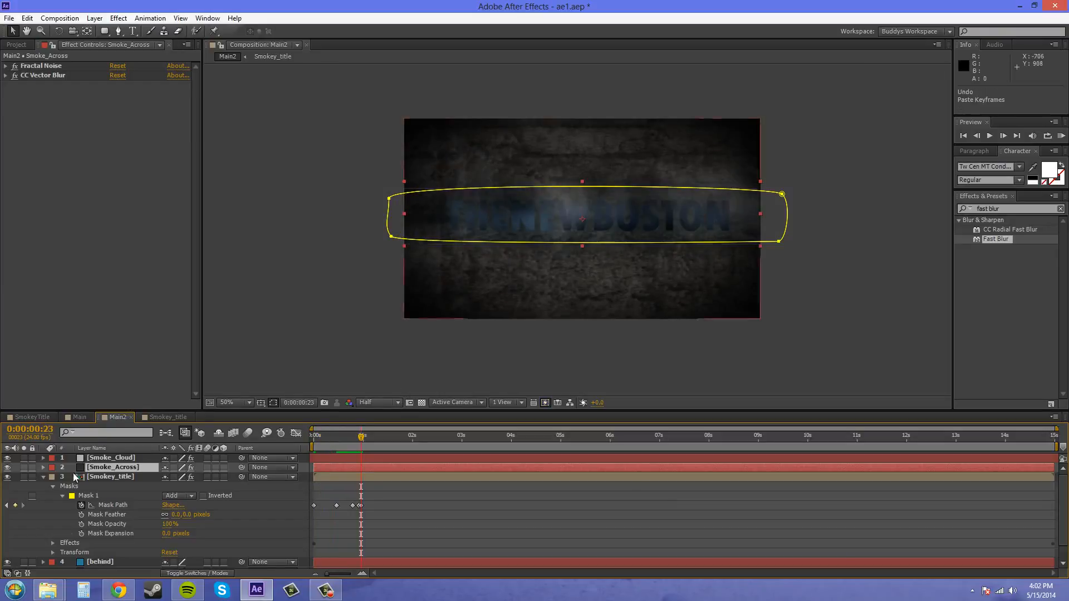
pyautogui.click(43, 467)
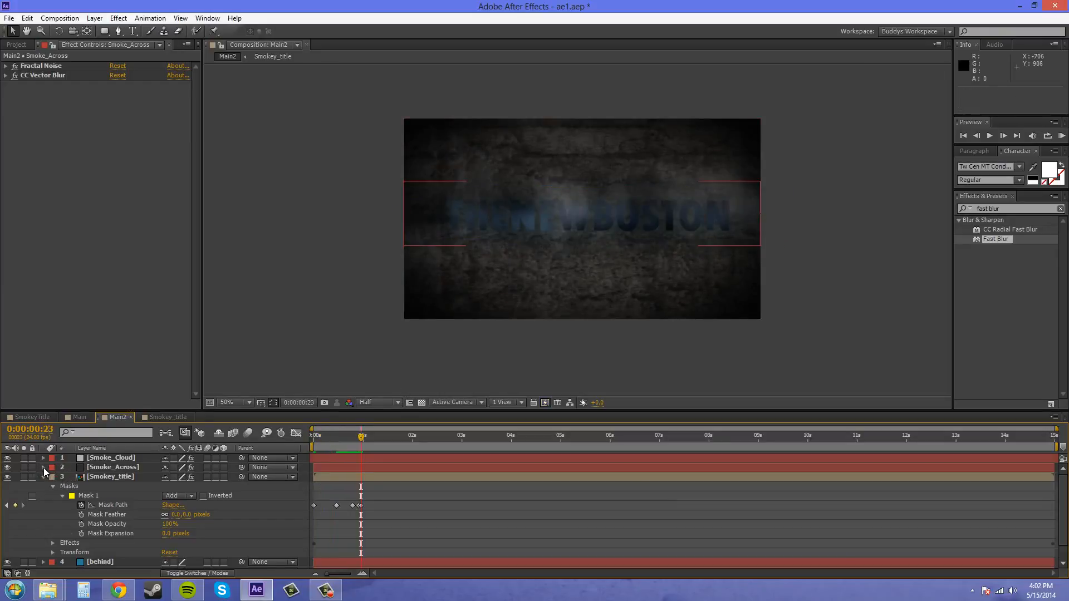
pyautogui.click(43, 467)
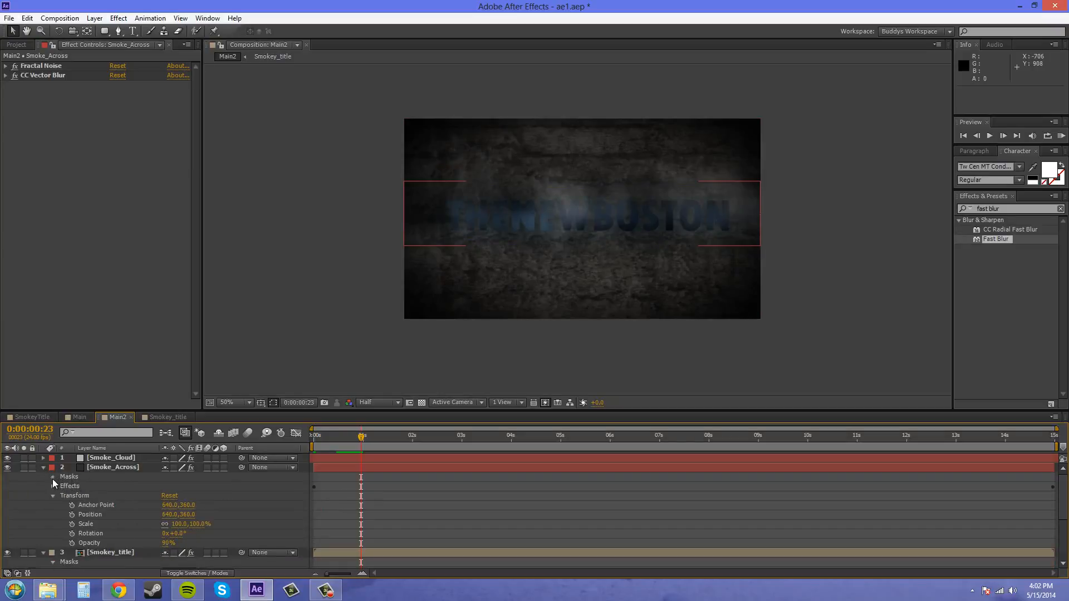
pyautogui.click(53, 477)
pyautogui.click(62, 486)
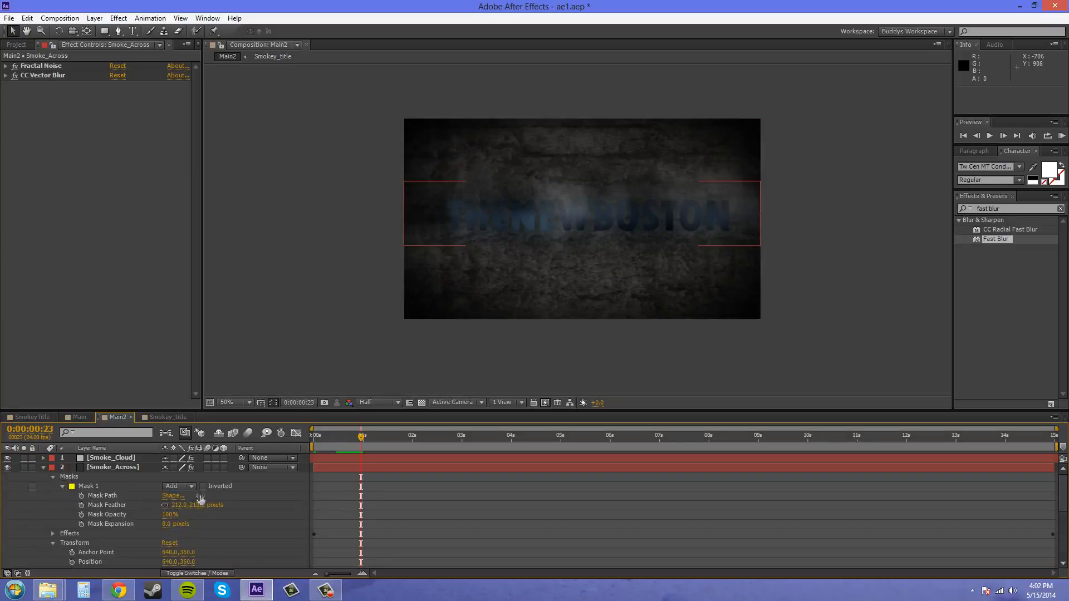
# Start keyframing Smoke_Across's Mask Path at 0:00:00:00 and move the whole mask off the frame's left edge
pyautogui.moveTo(356, 436); pyautogui.dragTo(295, 434)
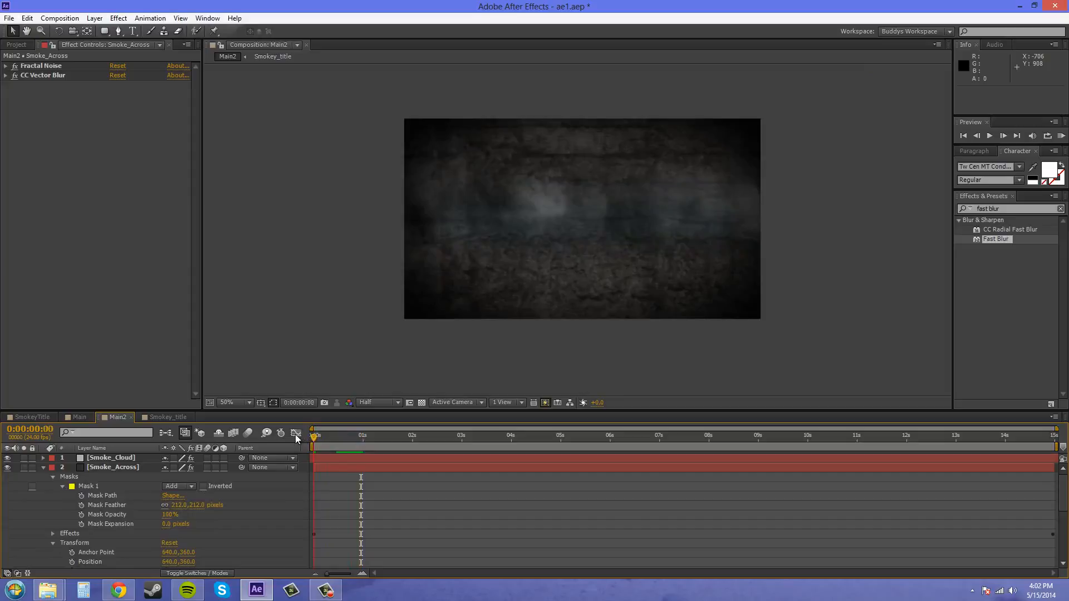
pyautogui.click(81, 496)
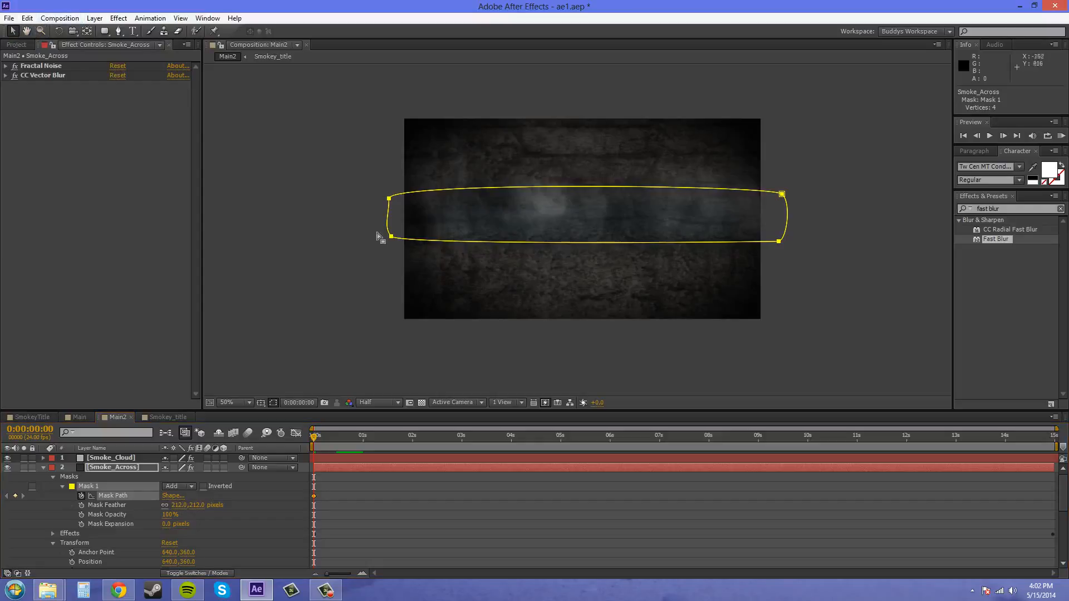
pyautogui.moveTo(303, 134); pyautogui.dragTo(838, 287)
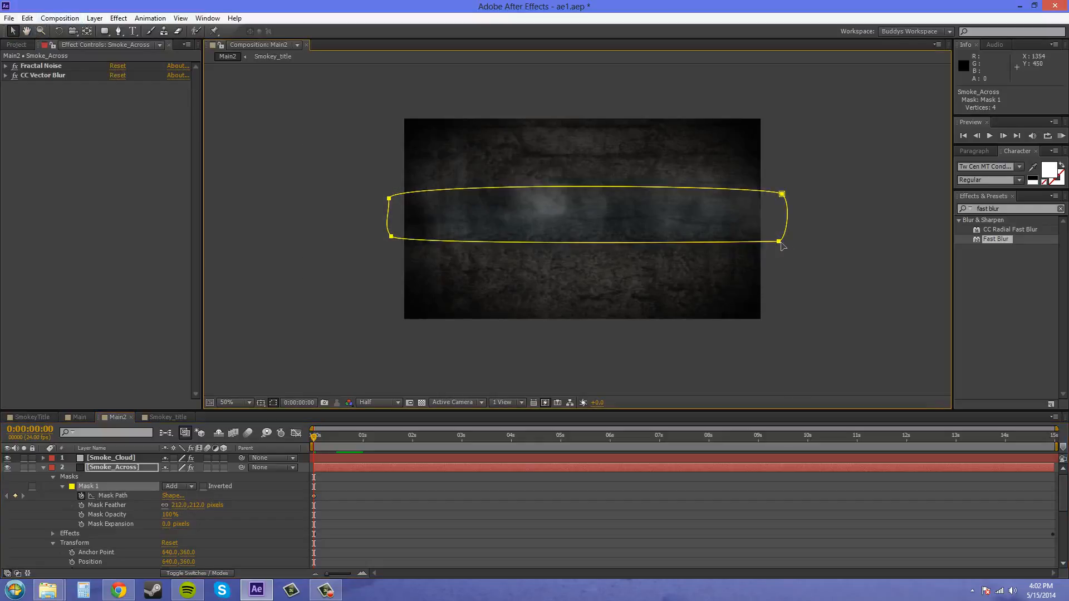
pyautogui.moveTo(776, 243); pyautogui.dragTo(392, 248)
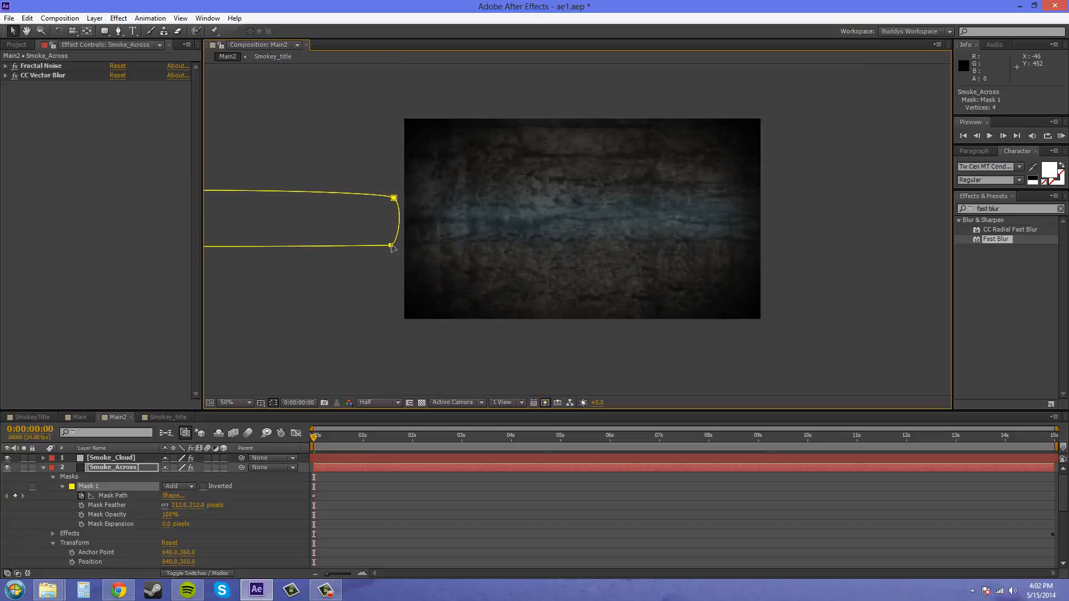
pyautogui.hotkey('ctrl', 'z')
pyautogui.moveTo(780, 245); pyautogui.dragTo(386, 231)
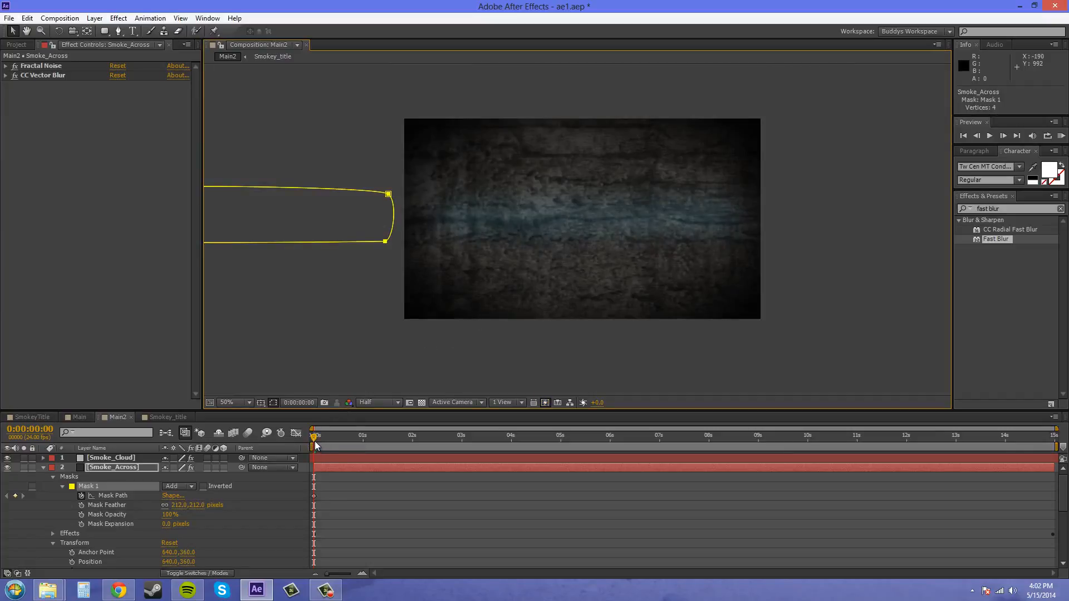
# Move the whole Smoke_Across mask back across the full width of the frame at 0:00:00:23
pyautogui.moveTo(315, 444); pyautogui.dragTo(363, 438)
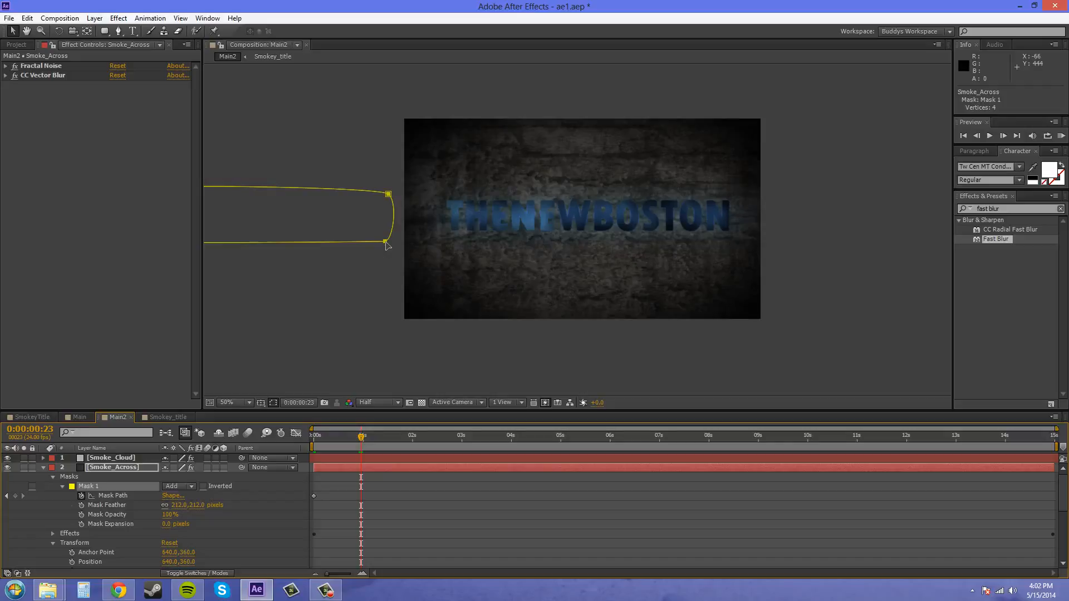
pyautogui.moveTo(386, 245); pyautogui.dragTo(769, 255)
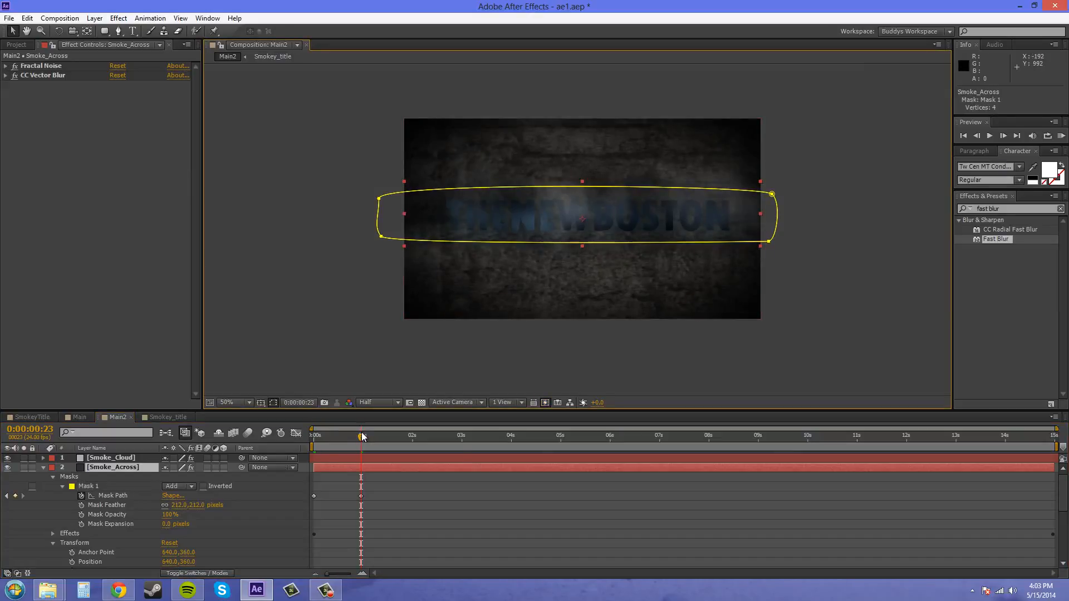
# Step back through the frames from 0:00:00:23 to 0:00:00:10 to compare the Smoke_Across mask with the smoke cloud's position
pyautogui.press('pageup')
pyautogui.press('pageup')
pyautogui.press('pageup')
pyautogui.press('pageup')
pyautogui.press('pageup')
pyautogui.press('pageup')
pyautogui.press('pageup')
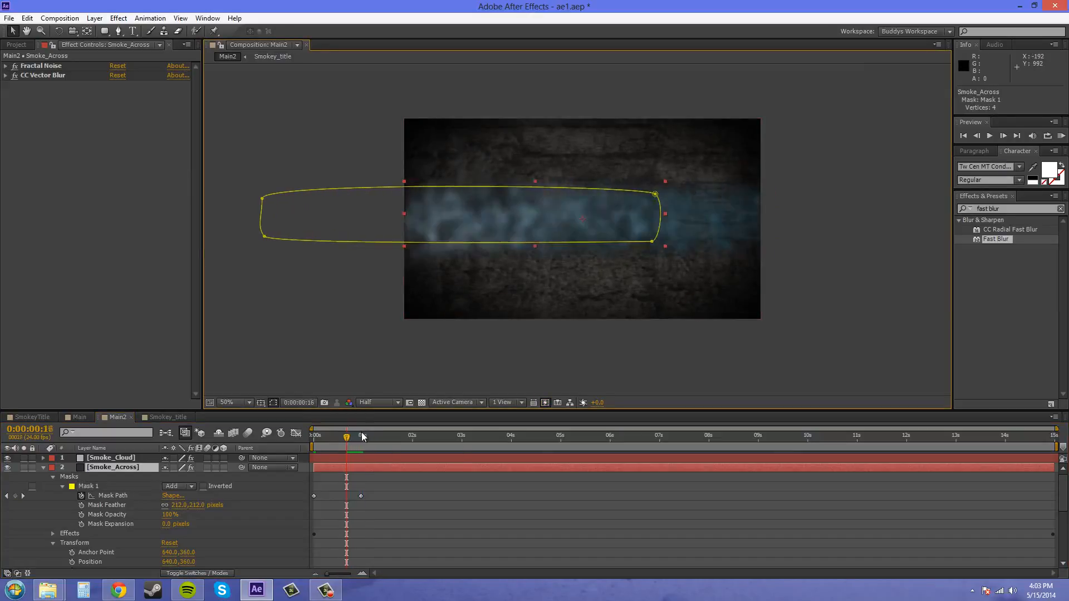
pyautogui.press('pageup')
pyautogui.press('pageup')
pyautogui.press('pageup')
pyautogui.press('pageup')
pyautogui.press('pageup')
pyautogui.press('pageup')
pyautogui.press('pageup')
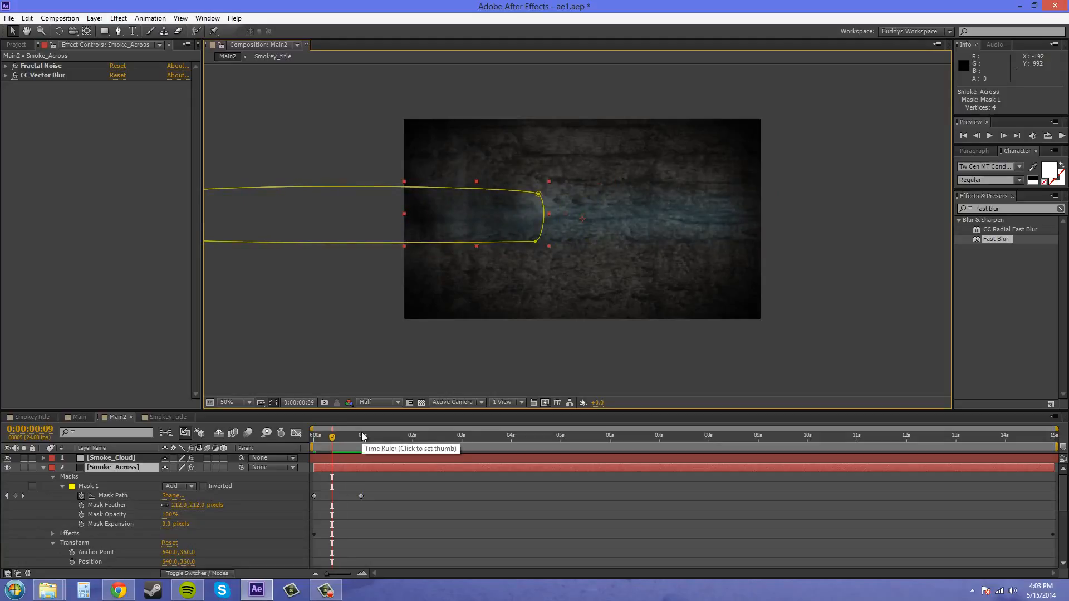
pyautogui.press('pagedown')
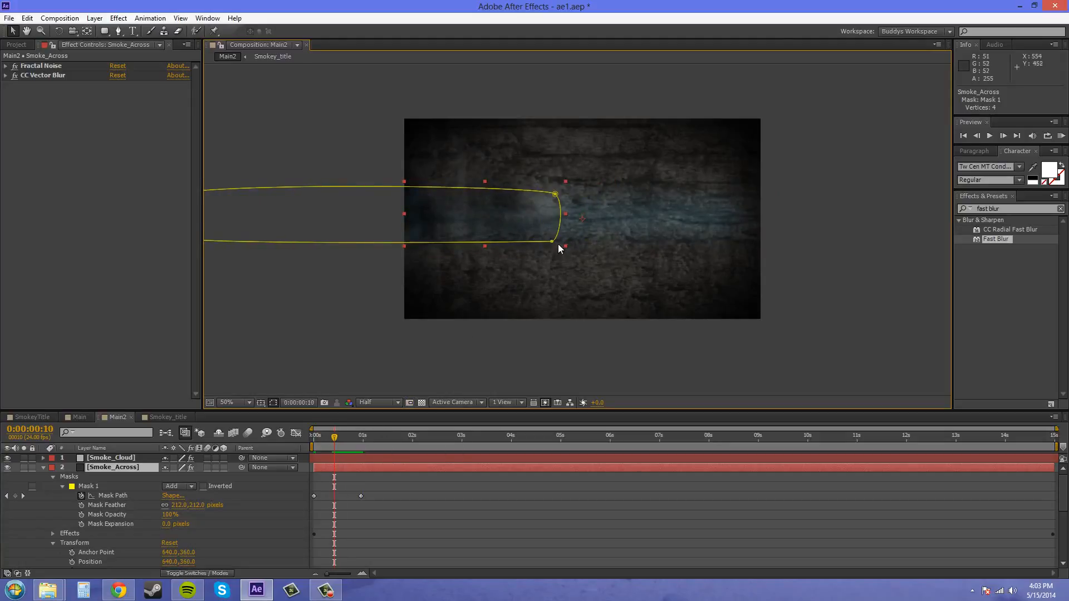
# Move the whole Smoke_Across mask left at 0:00:00:10 so its right end sits just inside the frame's left edge
pyautogui.moveTo(552, 241); pyautogui.dragTo(528, 245)
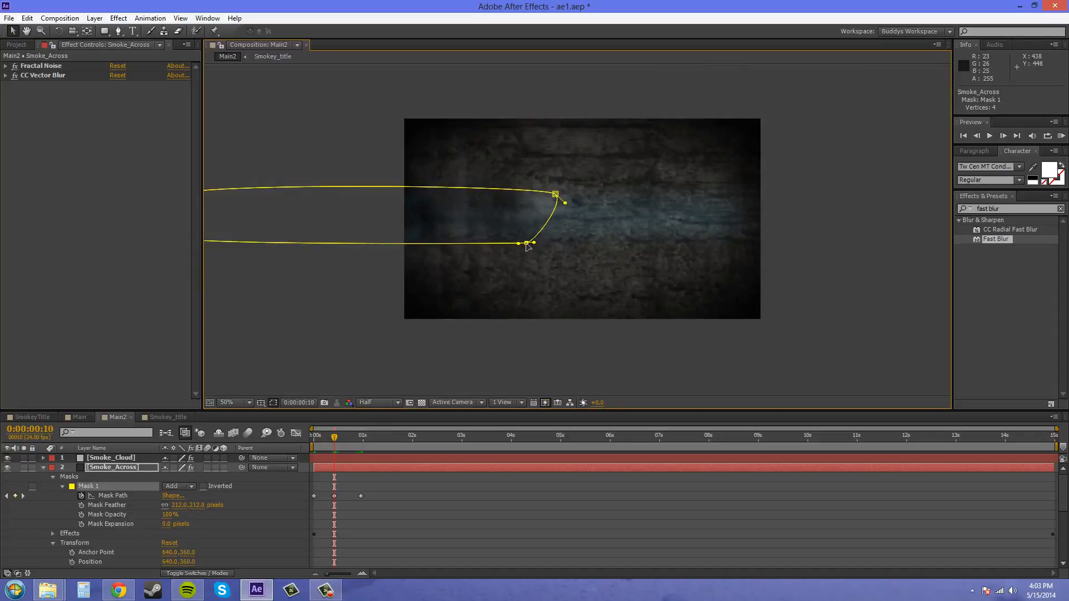
pyautogui.hotkey('ctrl', 'z')
pyautogui.scroll(-1, 624, 263)
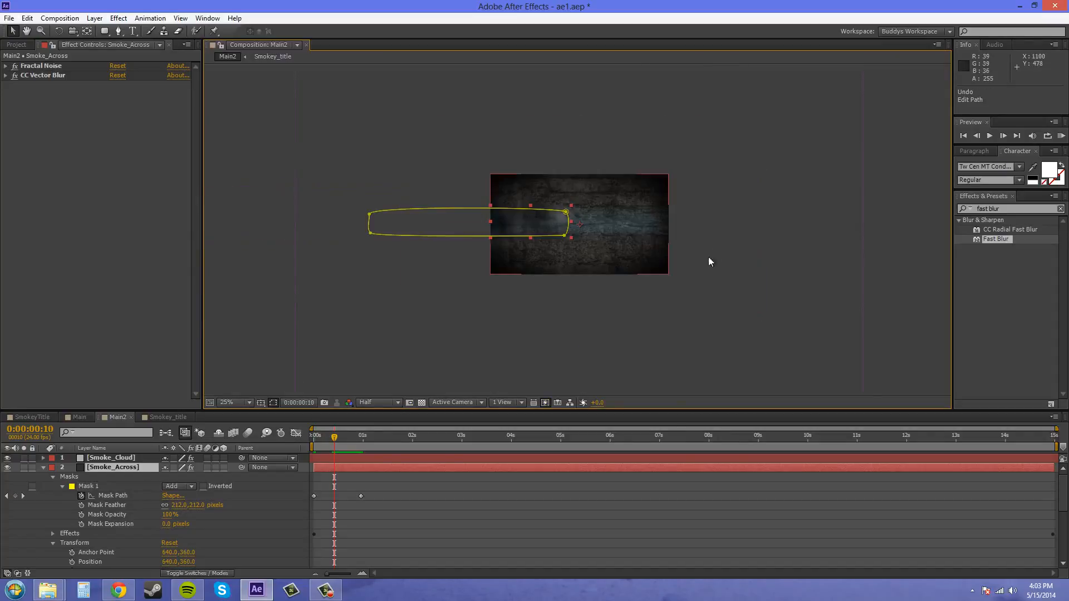
pyautogui.moveTo(345, 177); pyautogui.dragTo(413, 214)
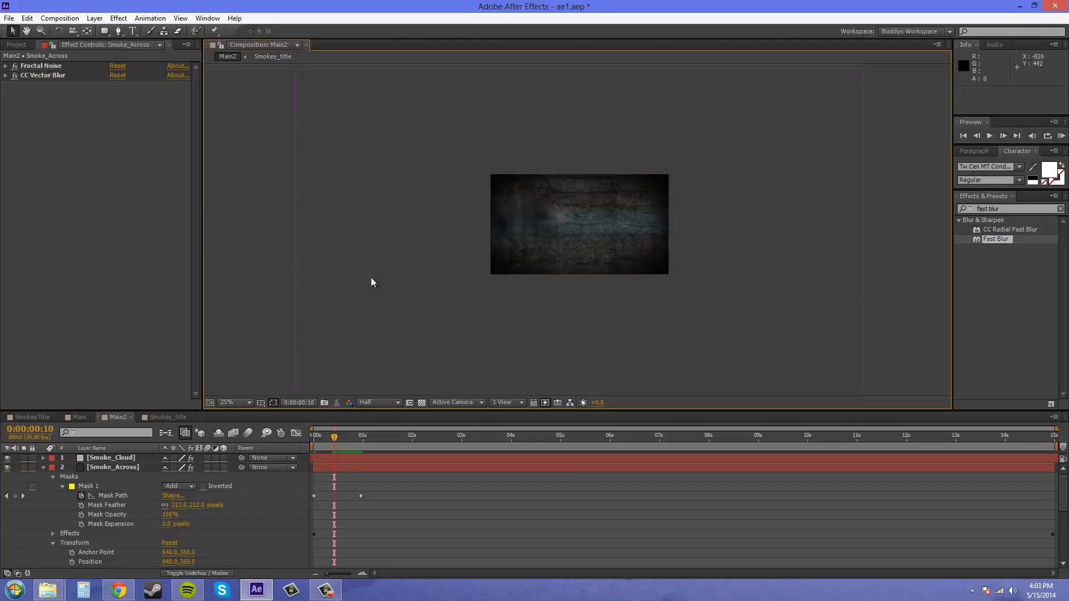
pyautogui.click(112, 495)
pyautogui.moveTo(338, 174); pyautogui.dragTo(502, 245)
pyautogui.press('.')
pyautogui.press('.')
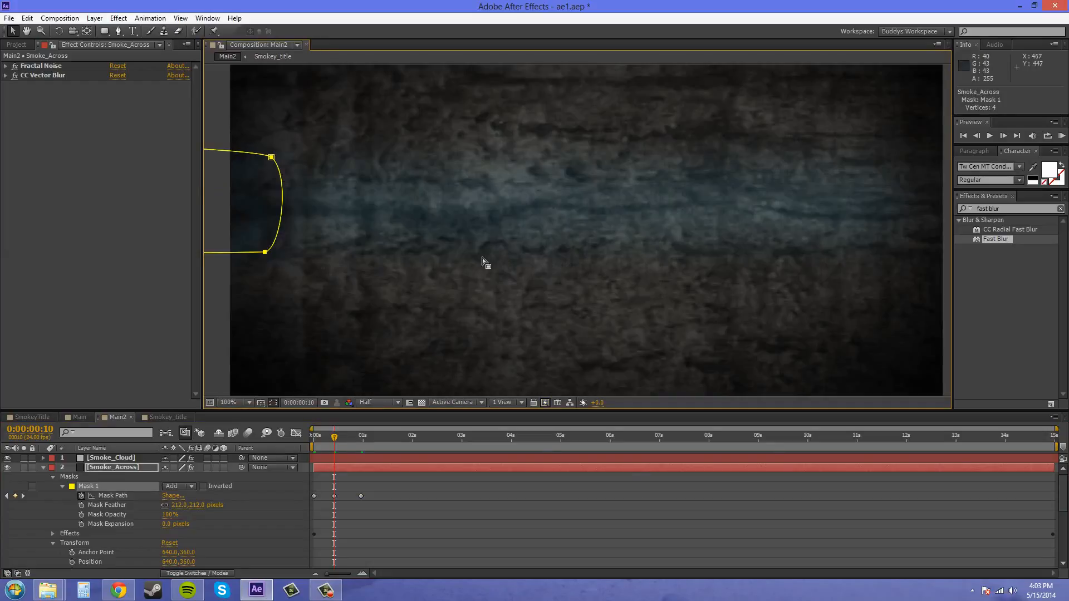
pyautogui.press(',')
pyautogui.press(',')
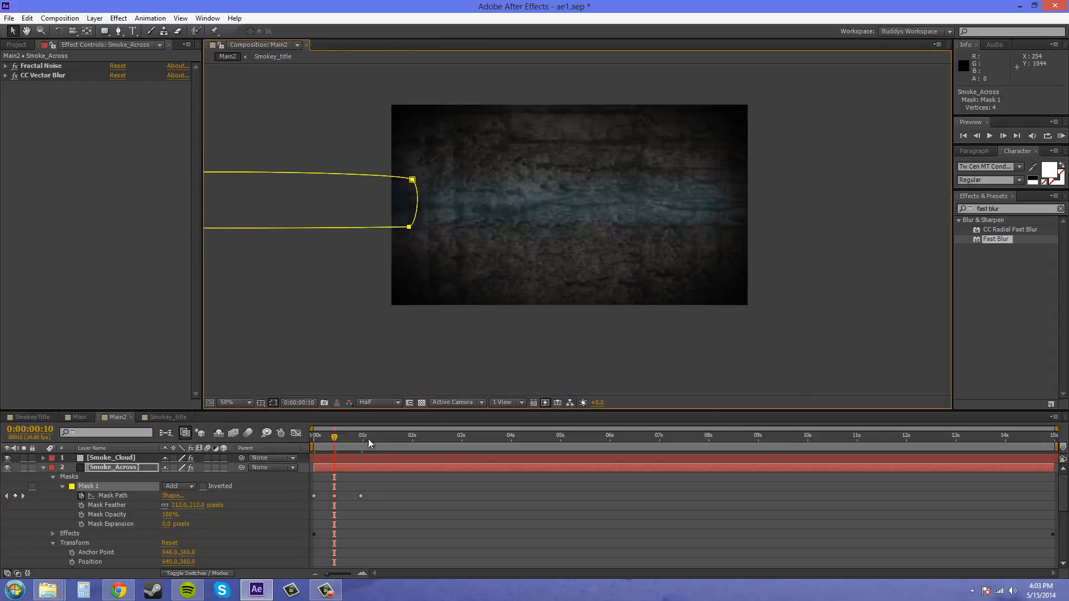
# Step through the frames between 0:00:00:10 and 0:00:01:02 to check how the Smoke_Across mask follows the smoke cloud
pyautogui.press('pagedown')
pyautogui.press('pagedown')
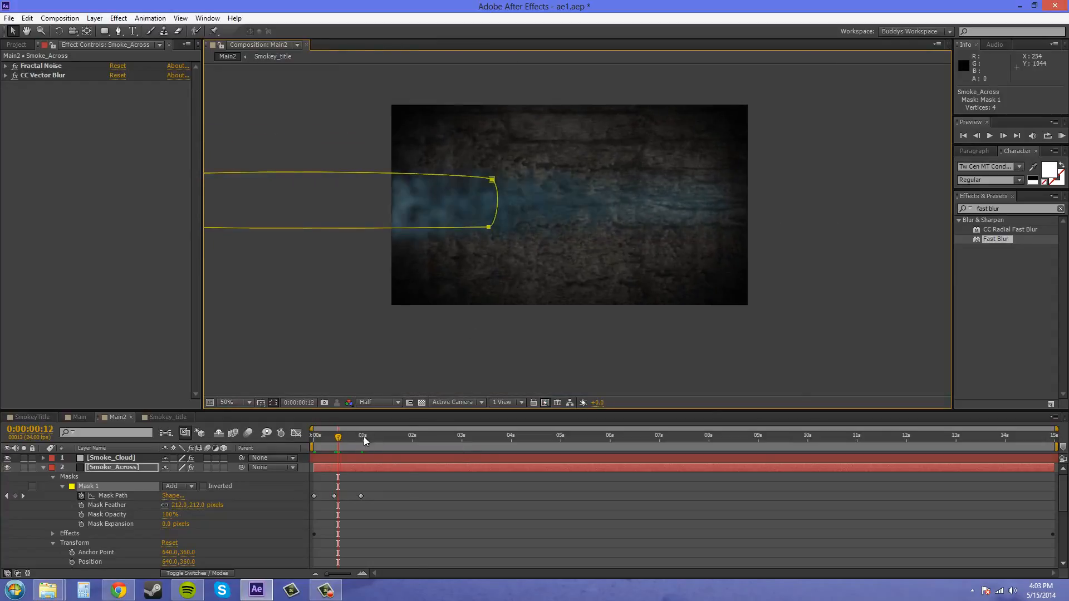
pyautogui.press('pagedown')
pyautogui.press('pagedown')
pyautogui.press('pagedown')
pyautogui.press('pagedown')
pyautogui.press('pagedown')
pyautogui.press('pagedown')
pyautogui.press('pagedown')
pyautogui.press('pagedown')
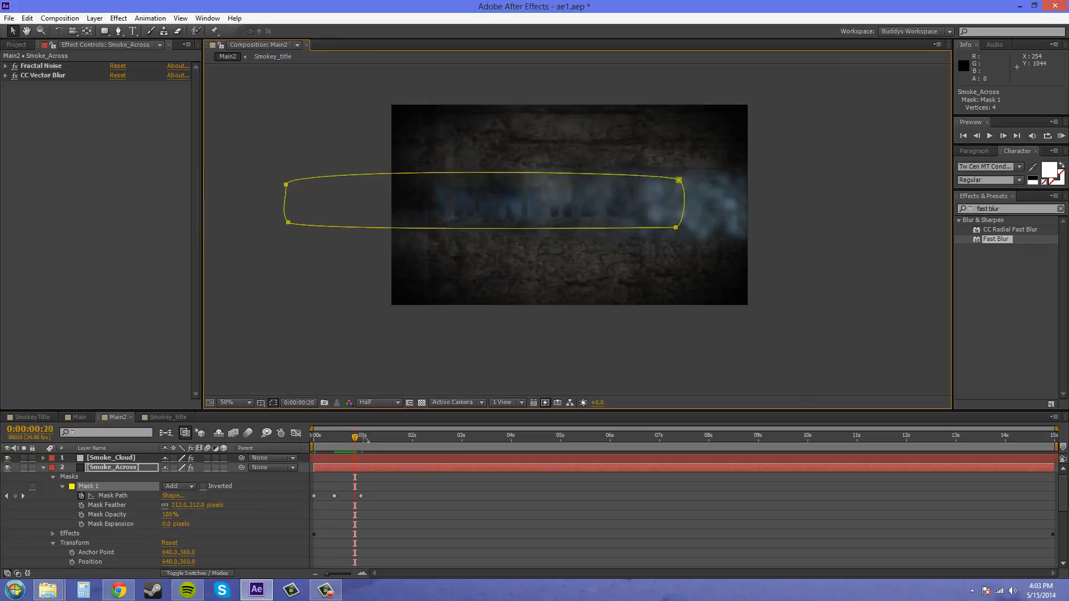
pyautogui.press('pagedown')
pyautogui.press('pagedown')
pyautogui.press('pagedown')
pyautogui.press('pagedown')
pyautogui.press('pagedown')
pyautogui.press('pagedown')
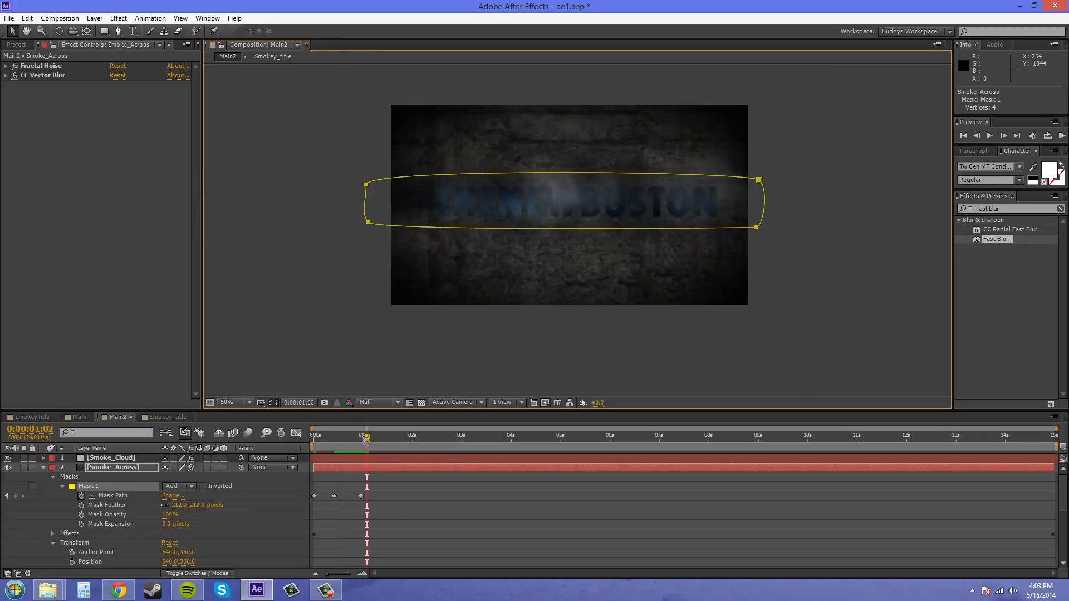
pyautogui.press('pageup')
pyautogui.press('pageup')
pyautogui.press('pageup')
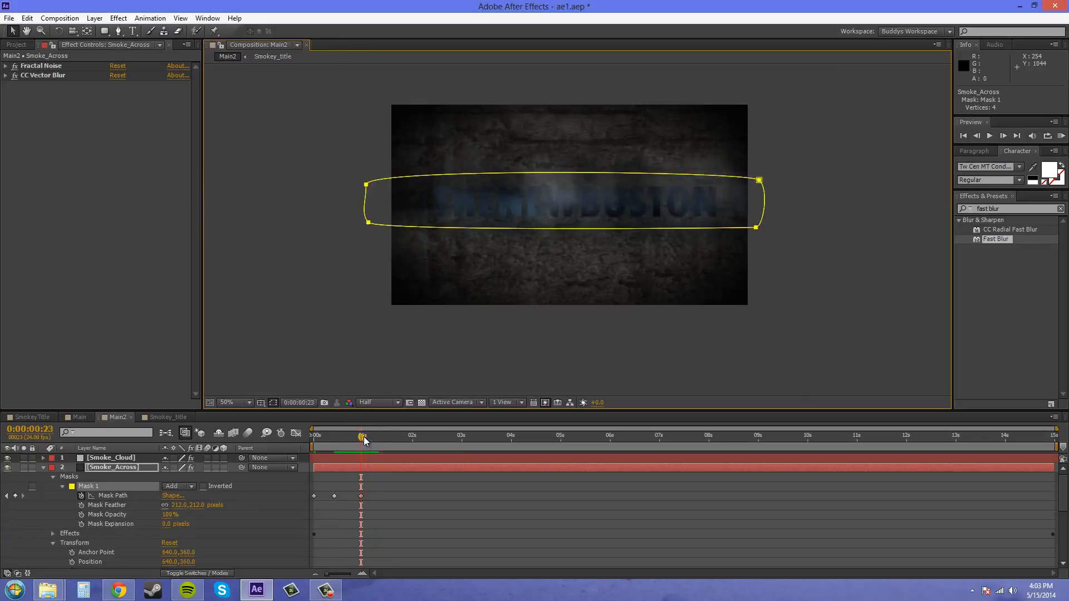
pyautogui.press('pageup')
pyautogui.press('pageup')
pyautogui.press('pageup')
pyautogui.press('pageup')
pyautogui.press('pageup')
pyautogui.press('pageup')
pyautogui.press('pageup')
pyautogui.press('pageup')
pyautogui.press('pageup')
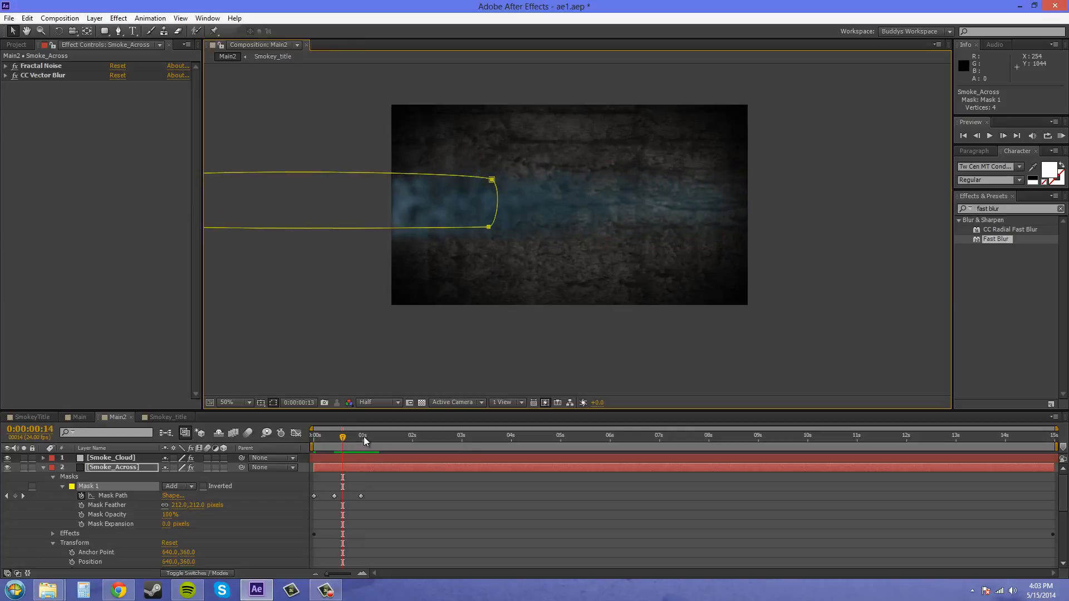
pyautogui.press('pagedown')
pyautogui.press('pagedown')
pyautogui.press('pagedown')
pyautogui.press('pagedown')
pyautogui.press('pagedown')
pyautogui.press('pagedown')
pyautogui.press('pagedown')
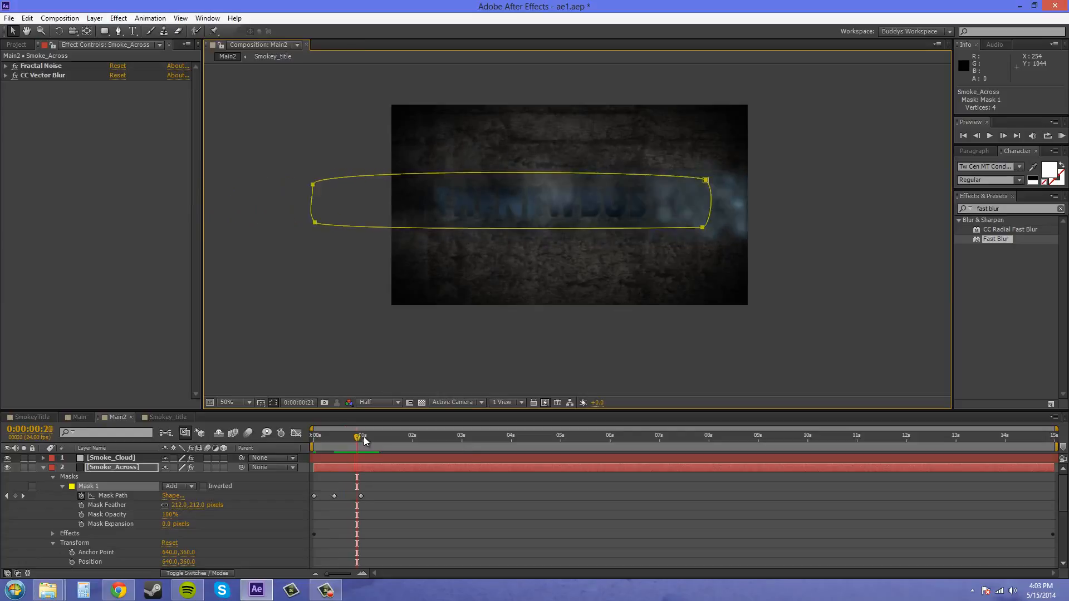
pyautogui.press('pagedown')
pyautogui.press('pagedown')
pyautogui.press('pagedown')
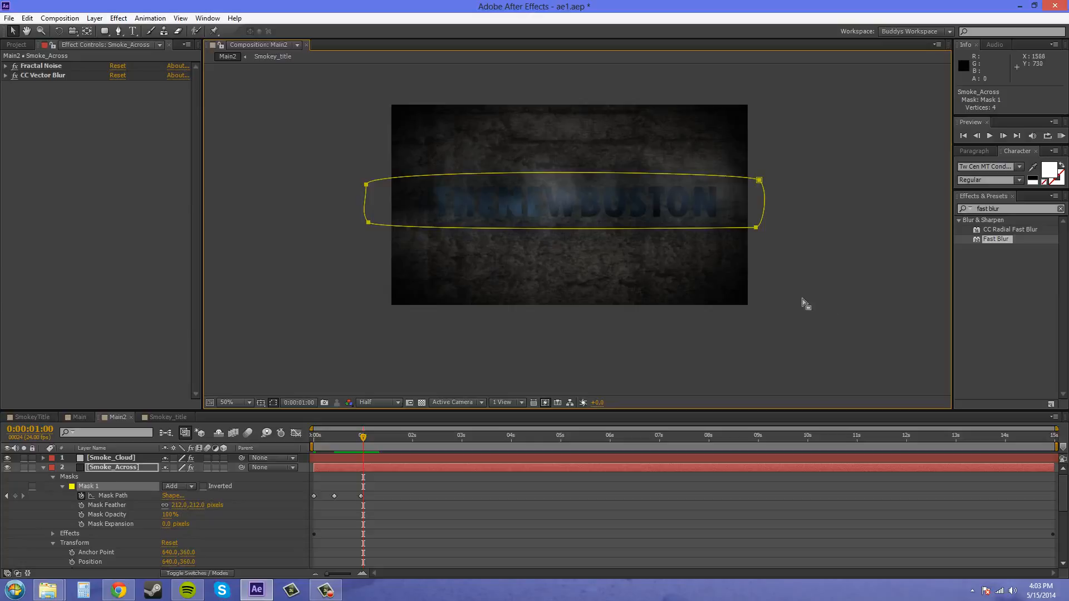
# Collapse the Smoke_Across and Smokey_title layer properties and save the project
pyautogui.click(43, 467)
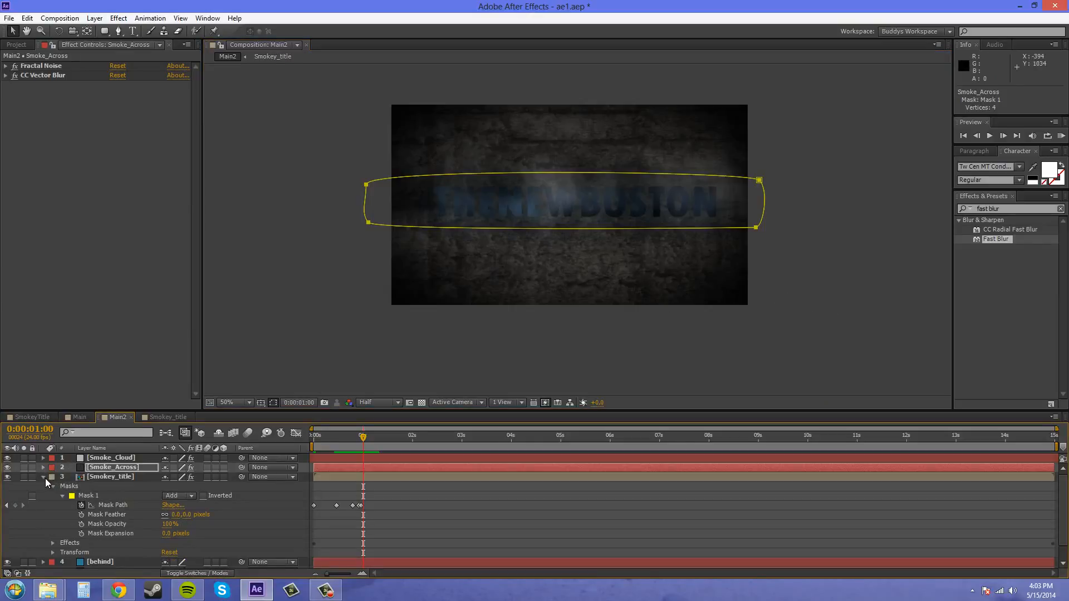
pyautogui.click(45, 478)
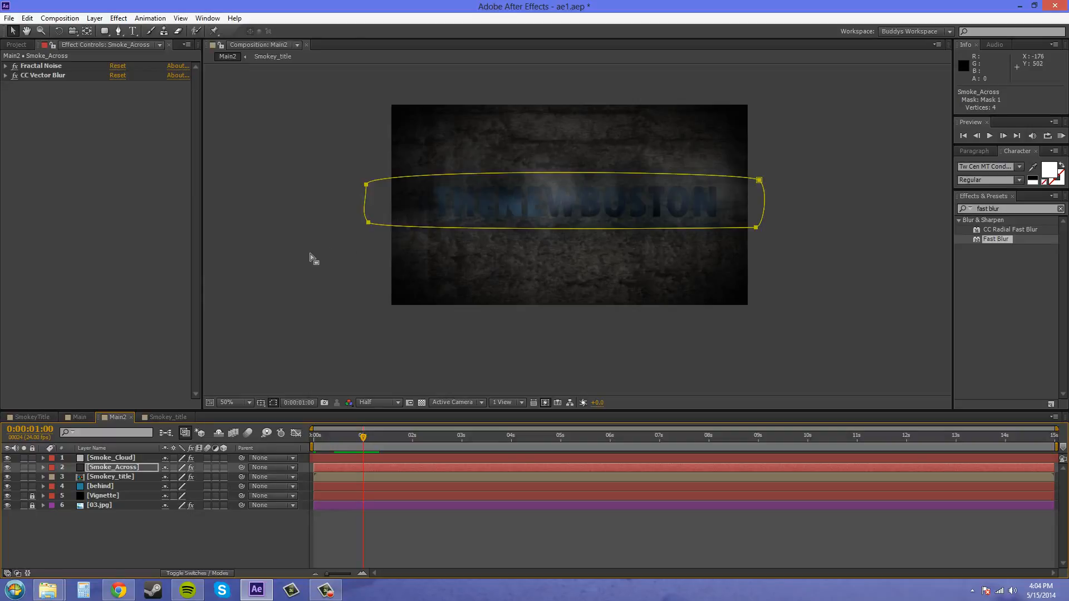
pyautogui.click(9, 17)
pyautogui.click(26, 108)
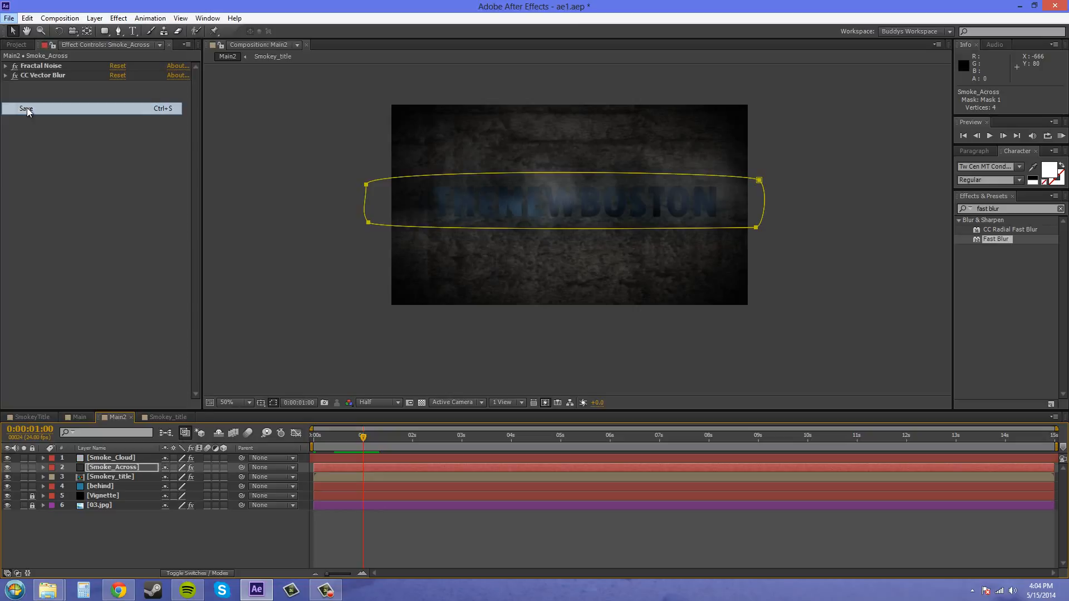
# Add Static Motion_must_credit.mp3 from the Audio folder as Main2's lowest layer and return the current time to 0:00:00:00
pyautogui.click(14, 47)
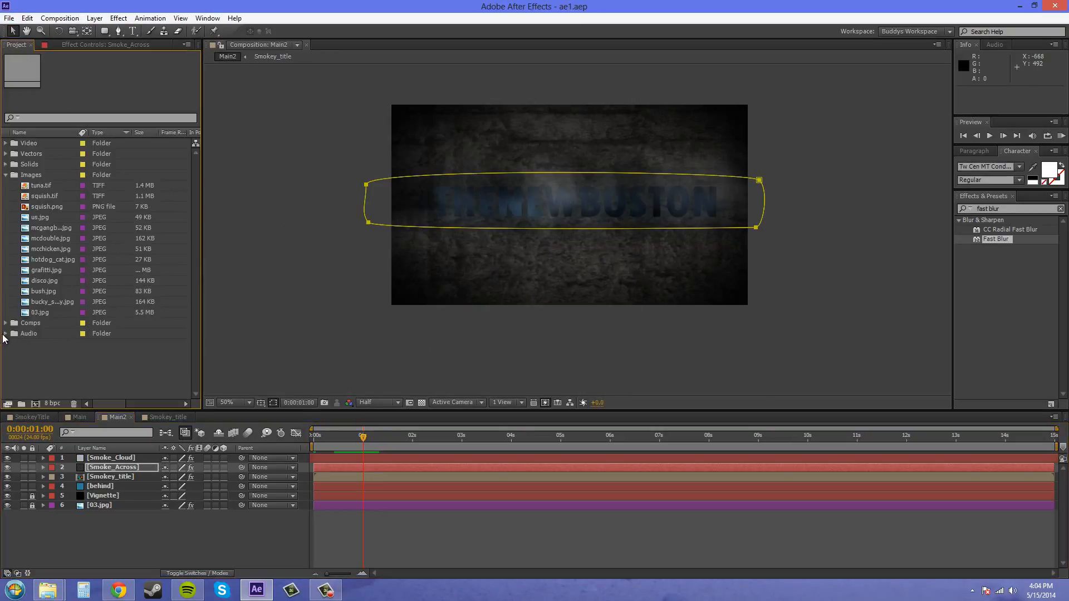
pyautogui.click(5, 334)
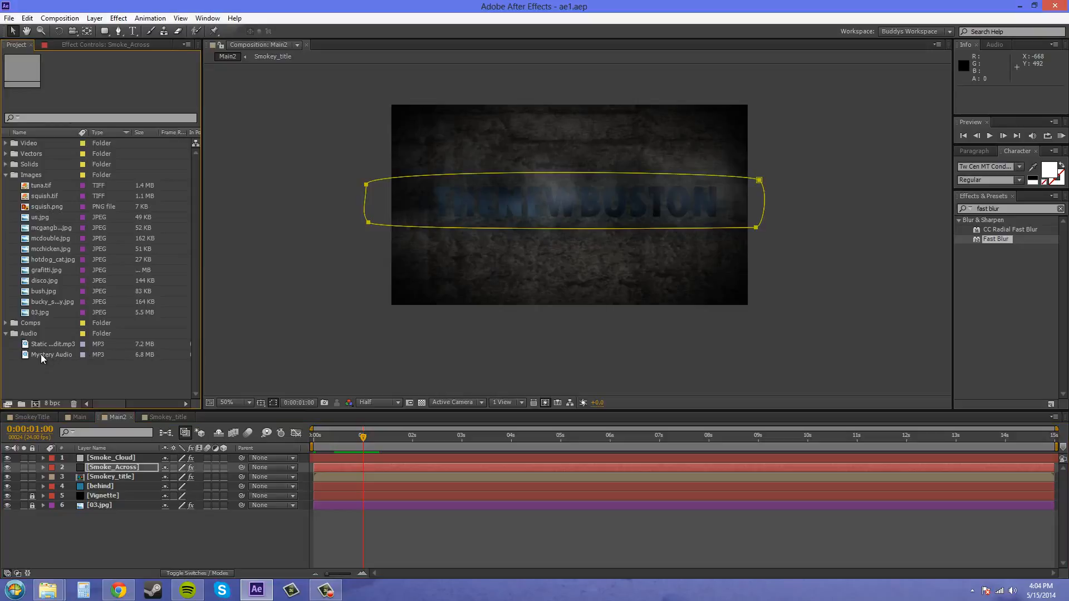
pyautogui.click(63, 345)
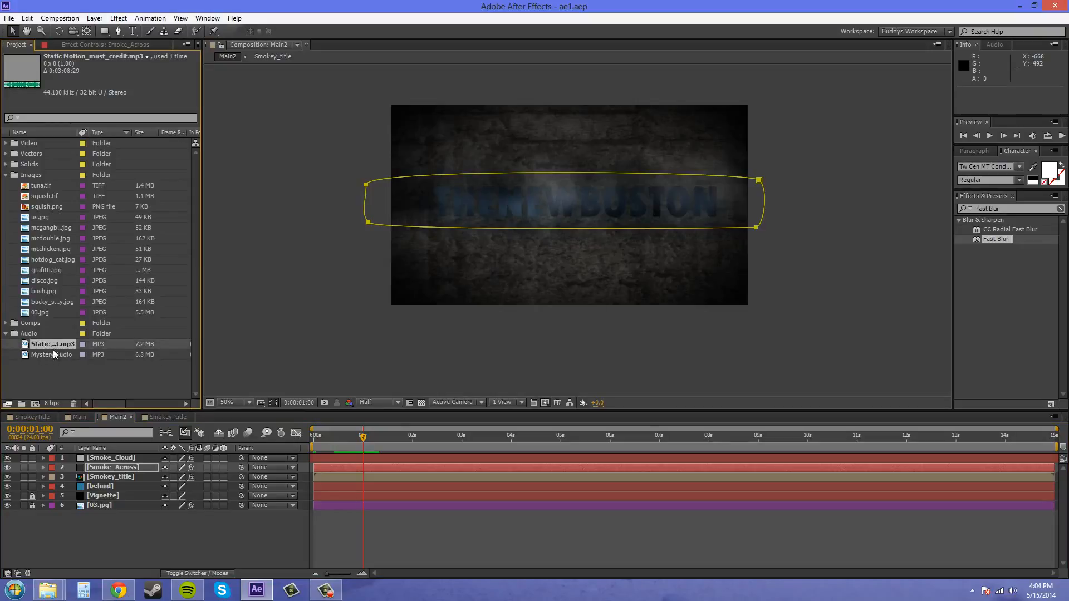
pyautogui.moveTo(54, 353); pyautogui.dragTo(82, 523)
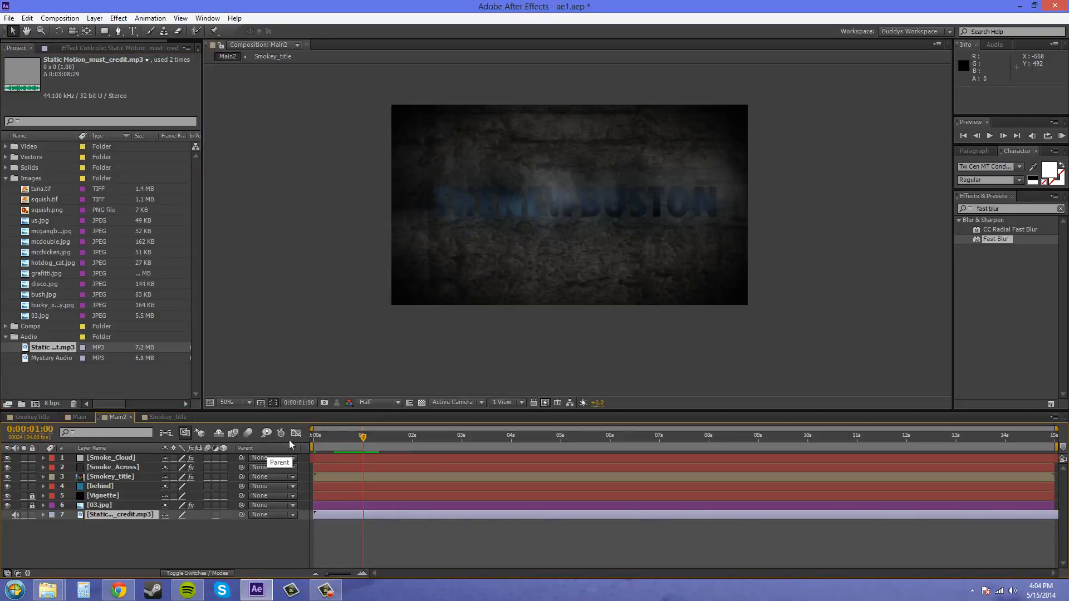
pyautogui.click(315, 449)
pyautogui.moveTo(316, 449); pyautogui.dragTo(290, 450)
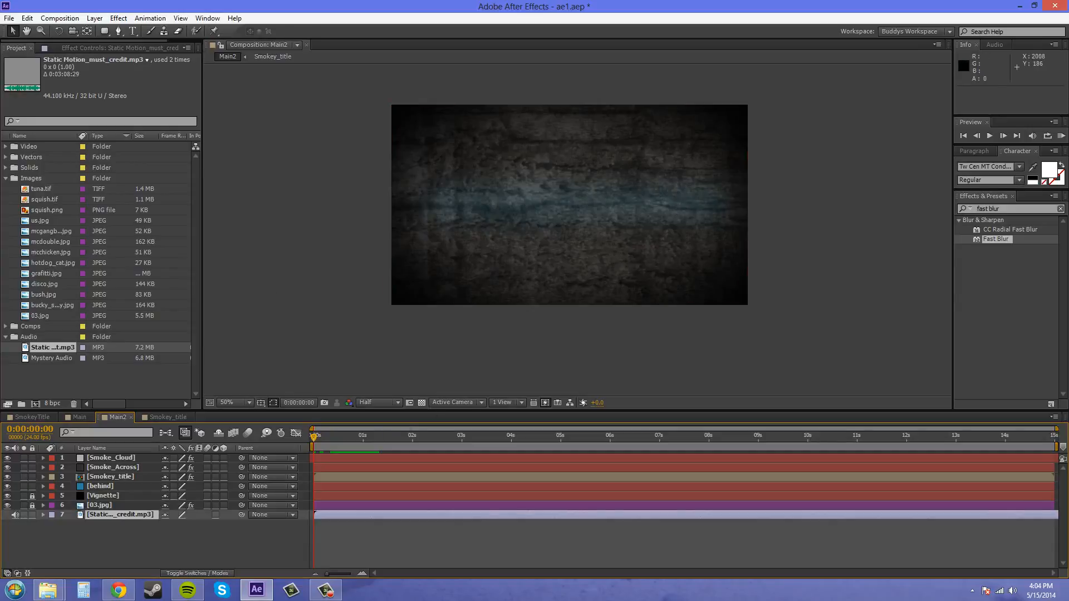
# Switch to the incompetech page in Chrome, expand Static Motion's extra details and highlight the attribution text for the video's credits
pyautogui.hotkey('alt', 'Tab')
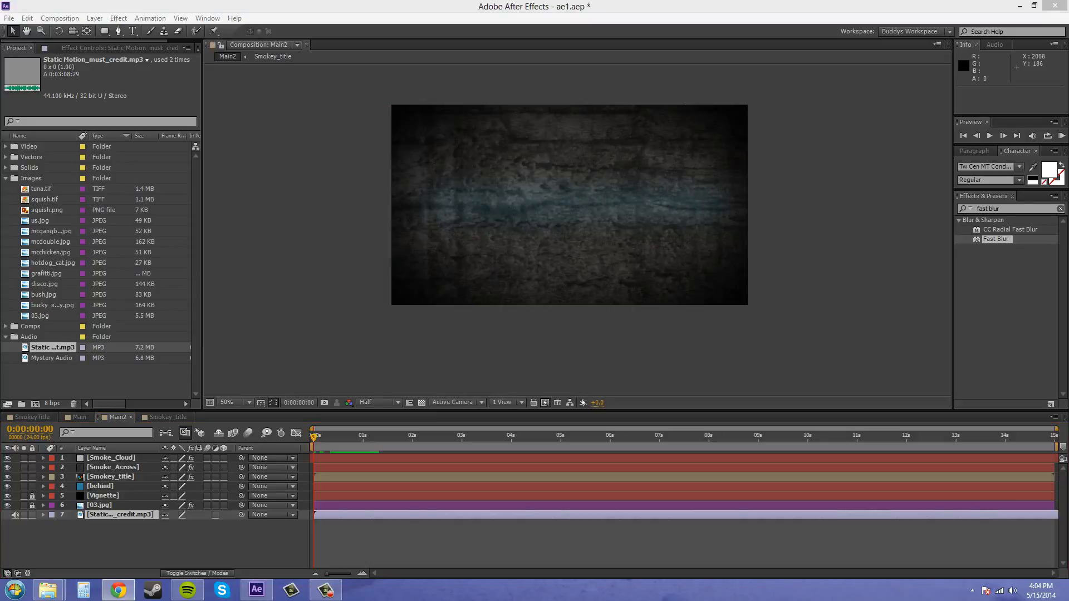
pyautogui.moveTo(1068, 126); pyautogui.dragTo(440, 0)
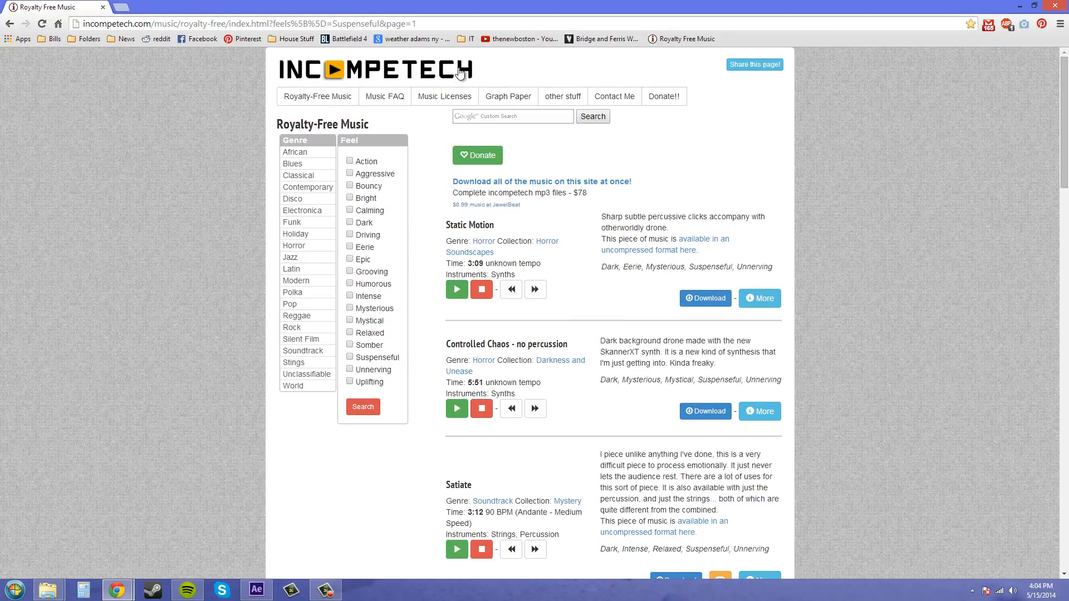
pyautogui.click(764, 299)
pyautogui.scroll(-1, 740, 334)
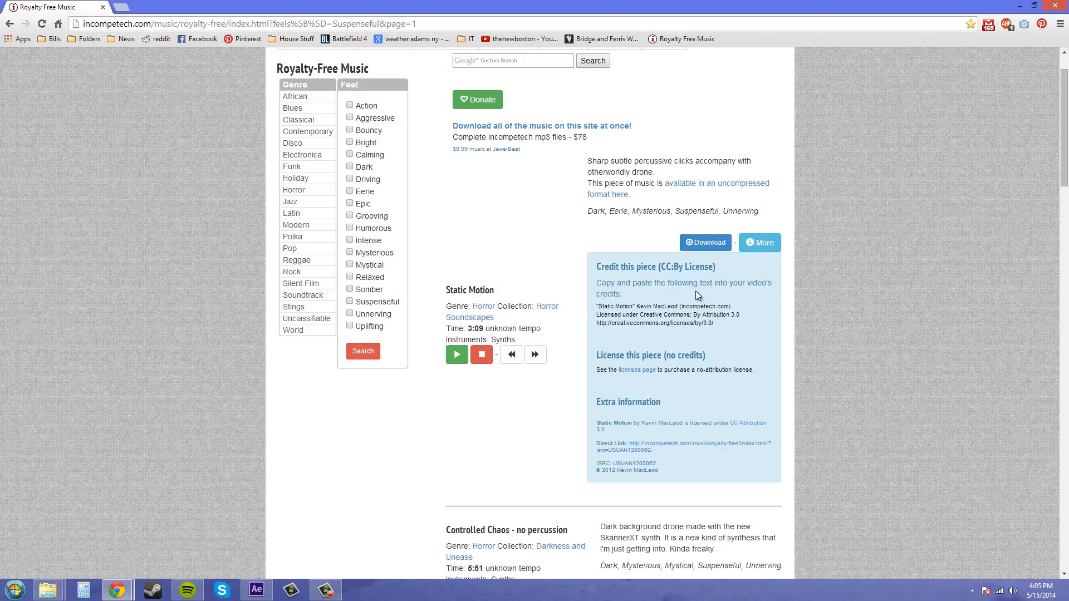
pyautogui.scroll(-1, 691, 295)
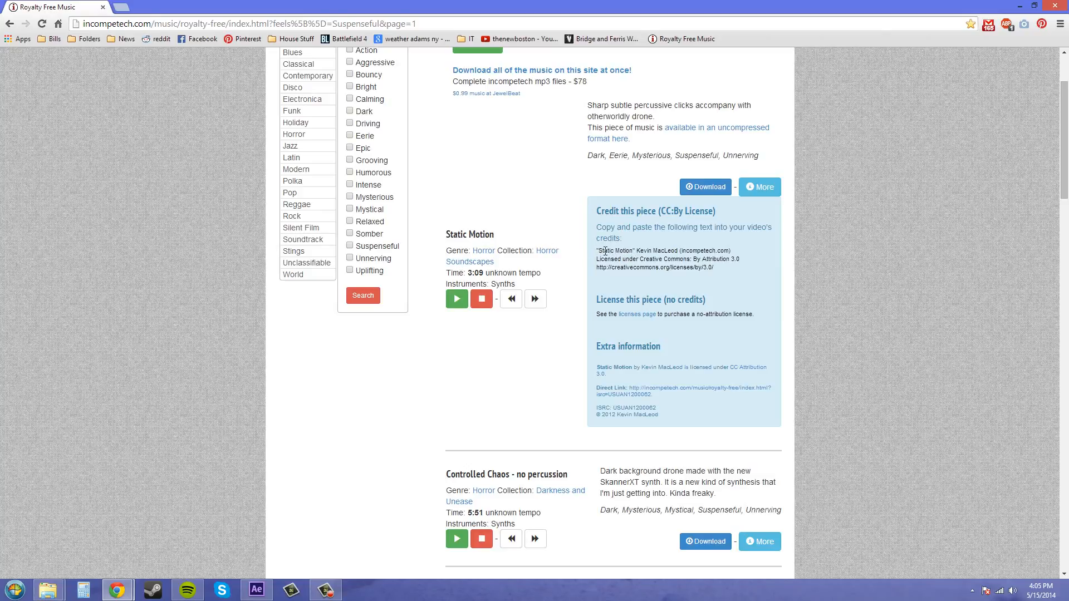
pyautogui.moveTo(734, 270); pyautogui.dragTo(595, 251)
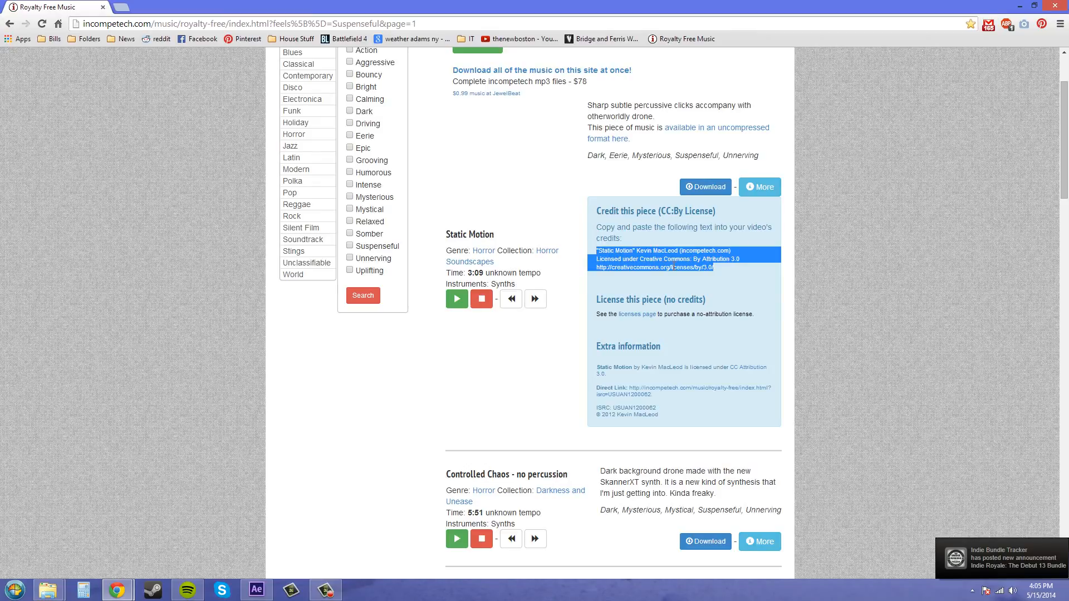
pyautogui.click(734, 275)
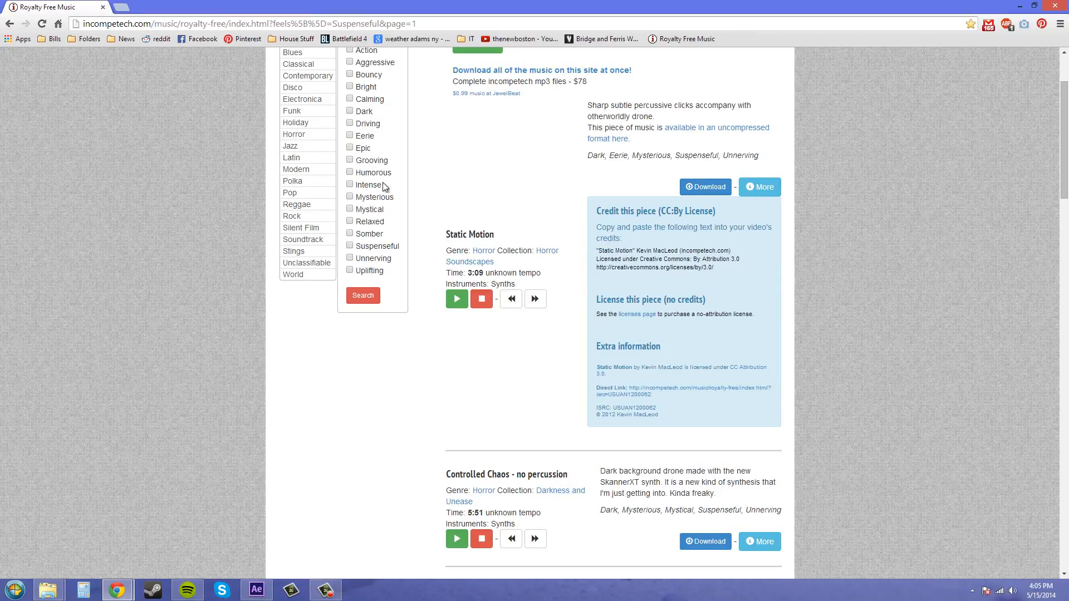
pyautogui.scroll(1, 169, 146)
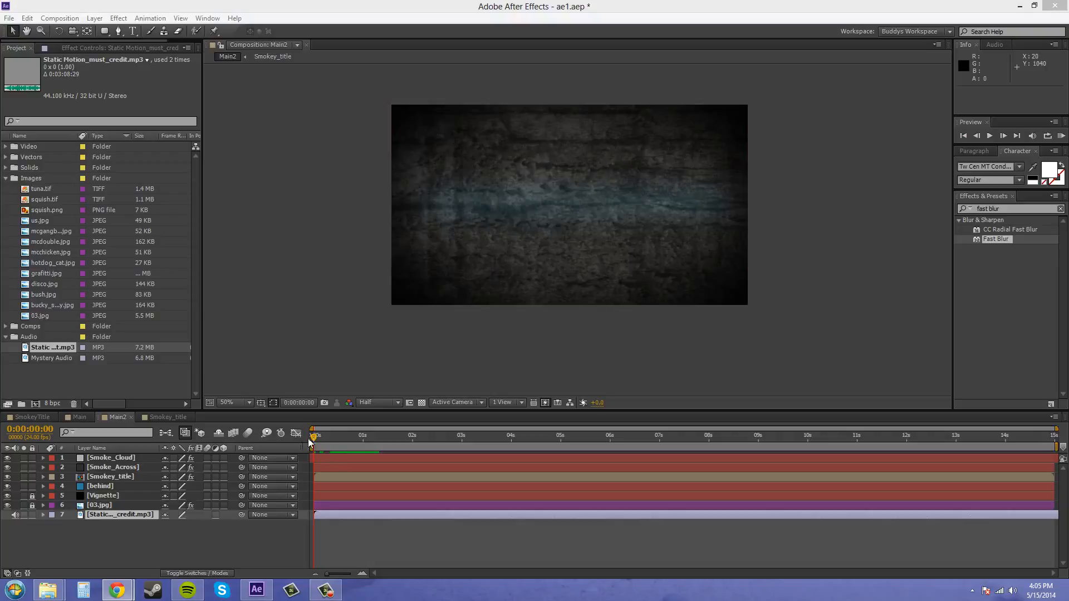
# Set the Main2 preview resolution to Full and play a RAM preview of the composition from the start
pyautogui.click(312, 441)
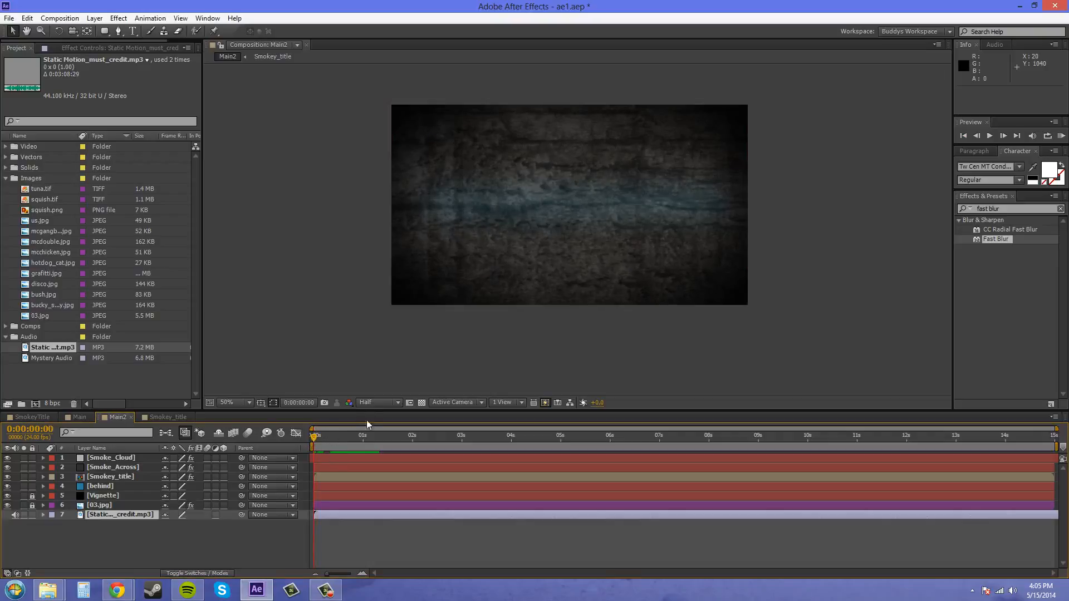
pyautogui.click(392, 403)
pyautogui.click(383, 431)
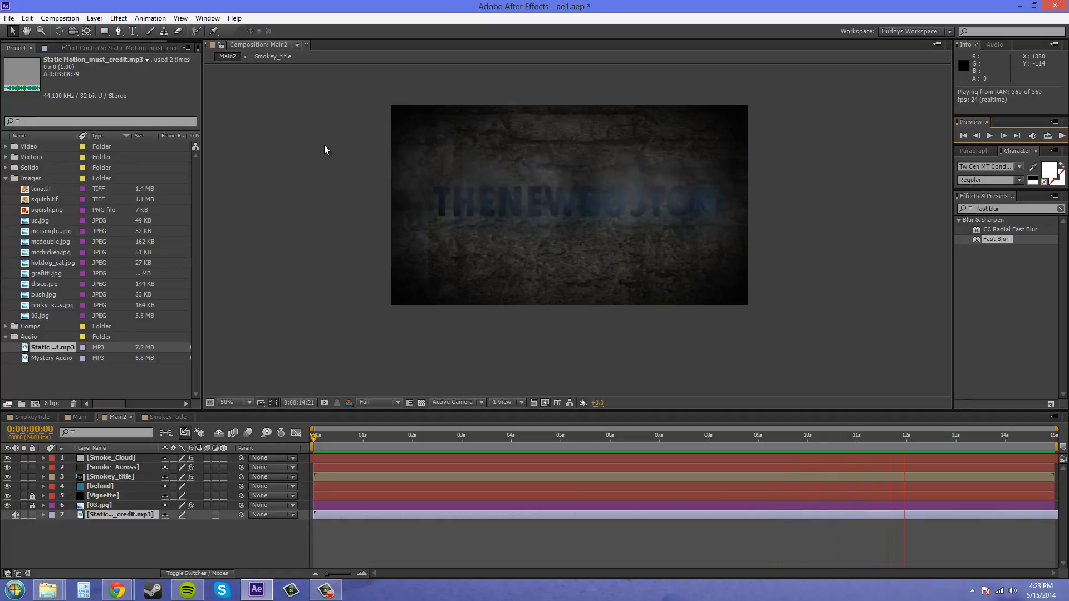
pyautogui.press('F10')
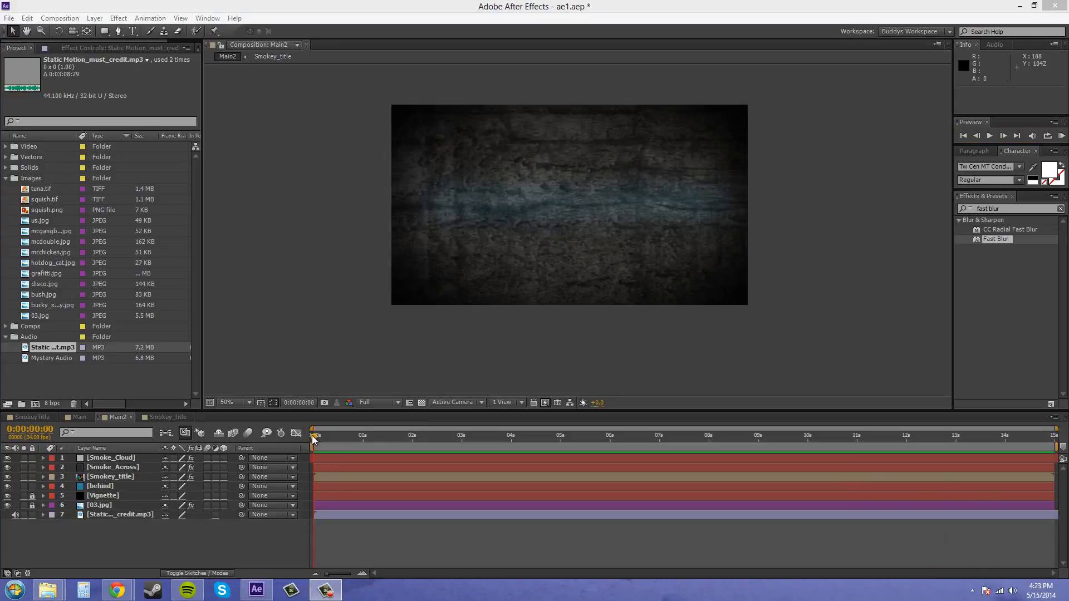
# Move the current time to 0:00:04:00 and add the Main2 composition to the render queue
pyautogui.moveTo(313, 440); pyautogui.dragTo(511, 436)
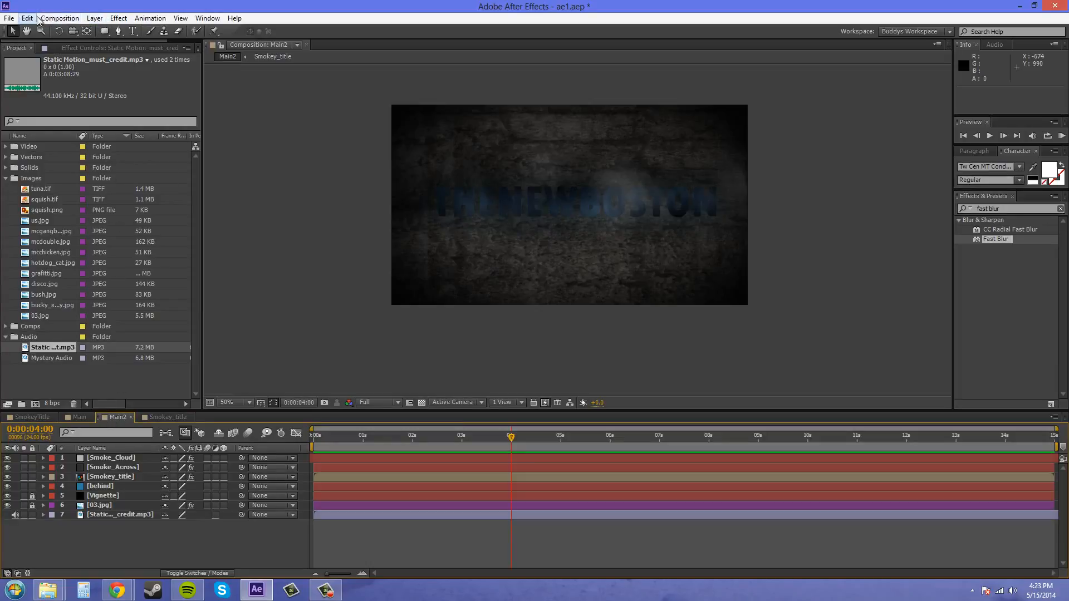
pyautogui.click(58, 18)
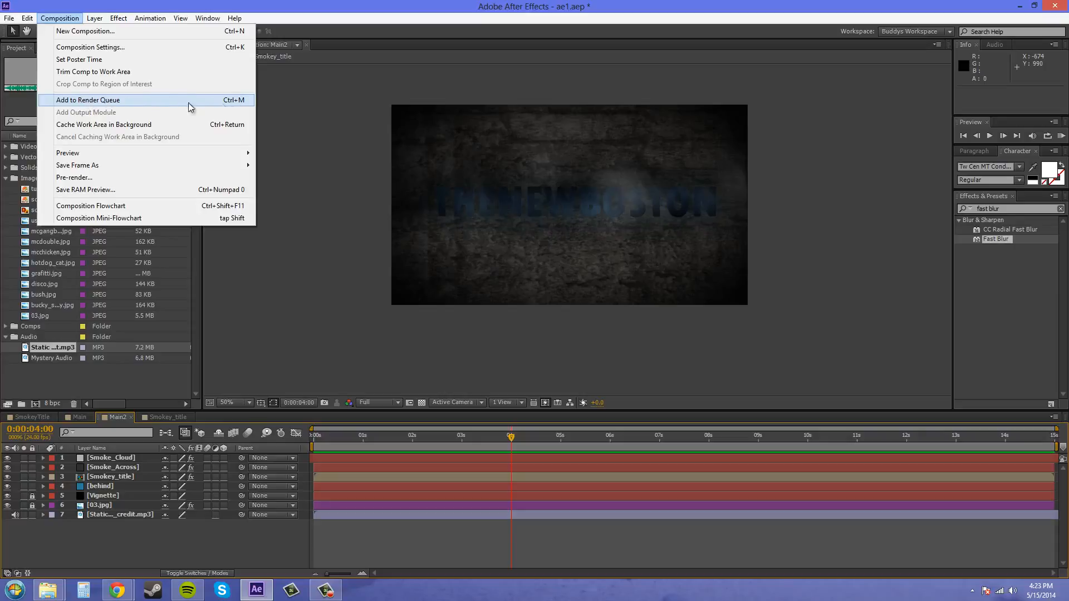
pyautogui.click(159, 105)
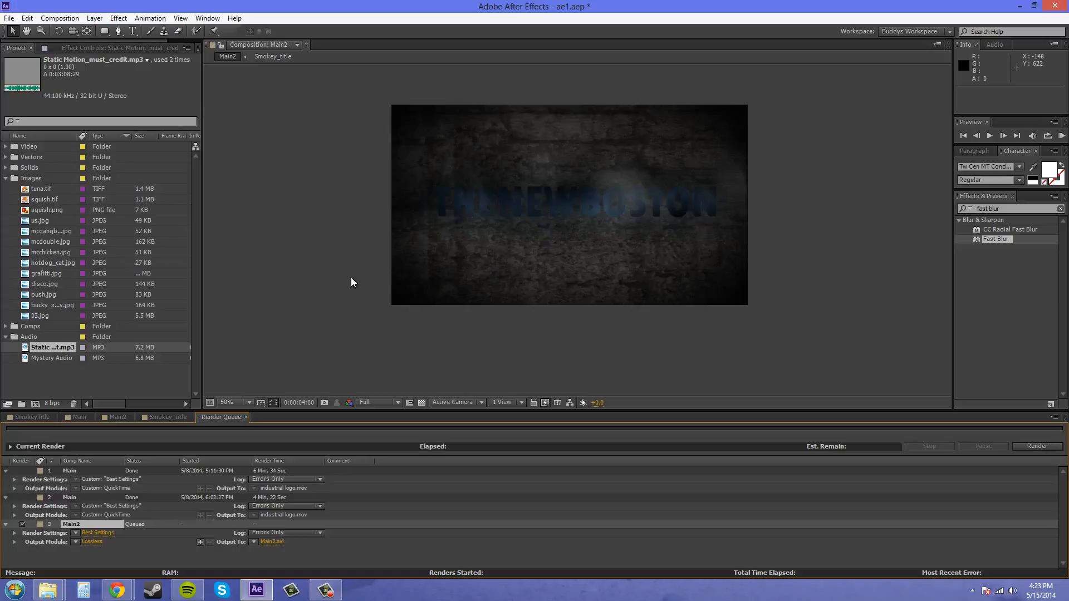
pyautogui.press(',')
pyautogui.press(',')
pyautogui.press(',')
pyautogui.press(',')
pyautogui.press(',')
pyautogui.press(',')
pyautogui.press('.')
pyautogui.press('.')
pyautogui.press('.')
pyautogui.press('.')
pyautogui.press('.')
pyautogui.press('.')
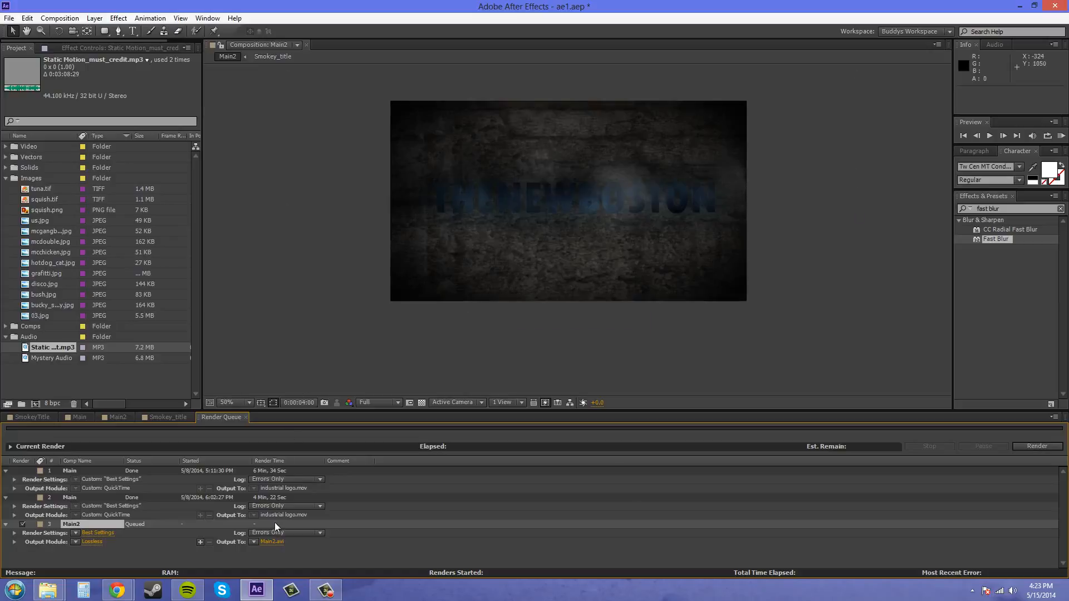
# Name Main2's render output file CreepyLogo in the Videos folder
pyautogui.click(270, 542)
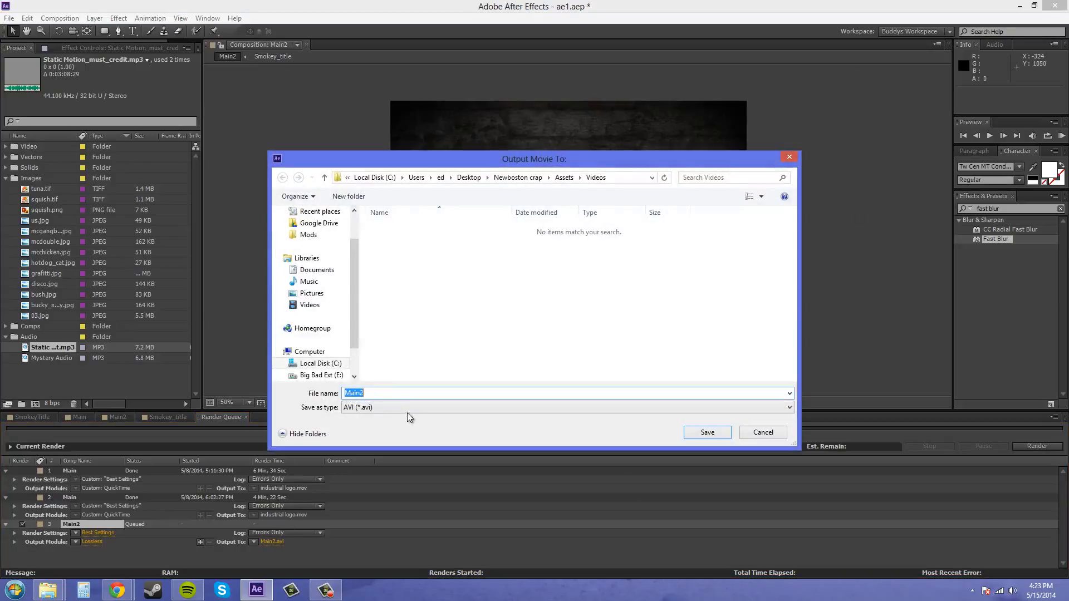
pyautogui.write('CreepyLogo')
pyautogui.click(714, 438)
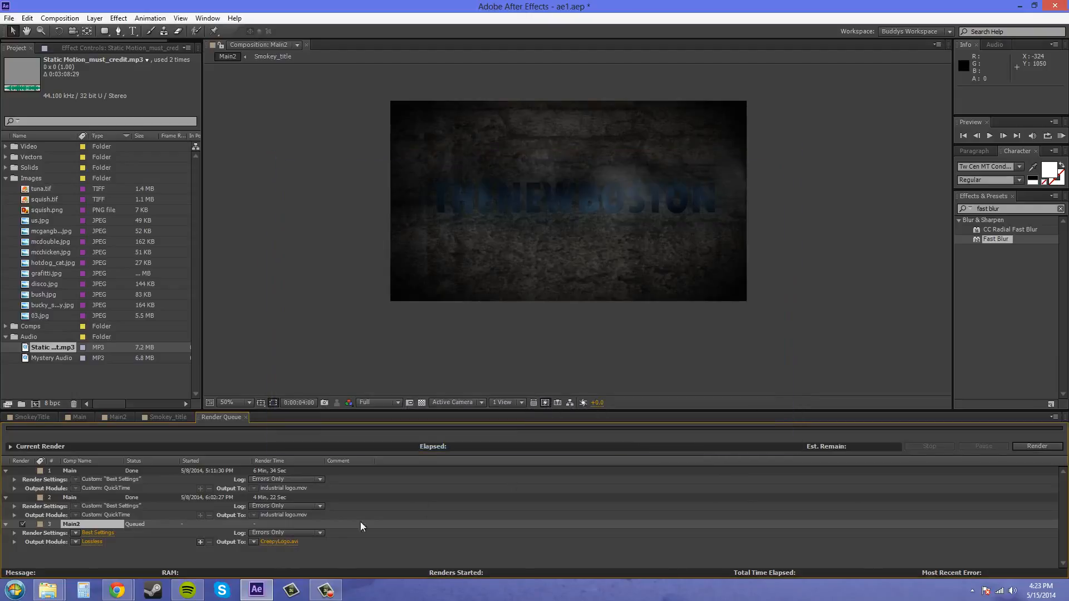
# Set Main2's output module to QuickTime format with the Sorenson Video 3 codec and enable audio output
pyautogui.click(88, 543)
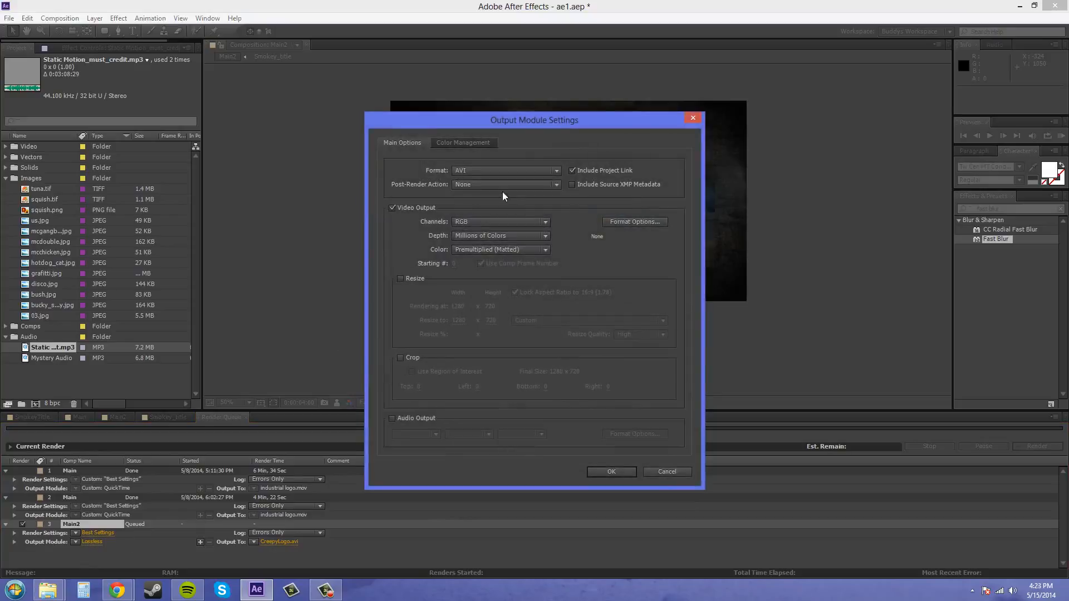
pyautogui.click(476, 169)
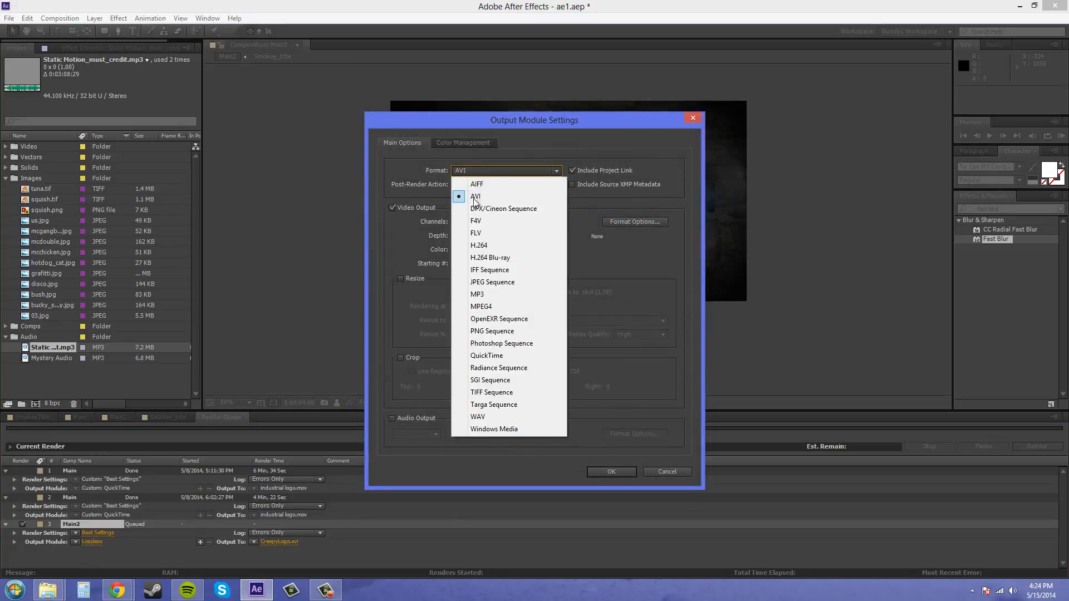
pyautogui.click(489, 359)
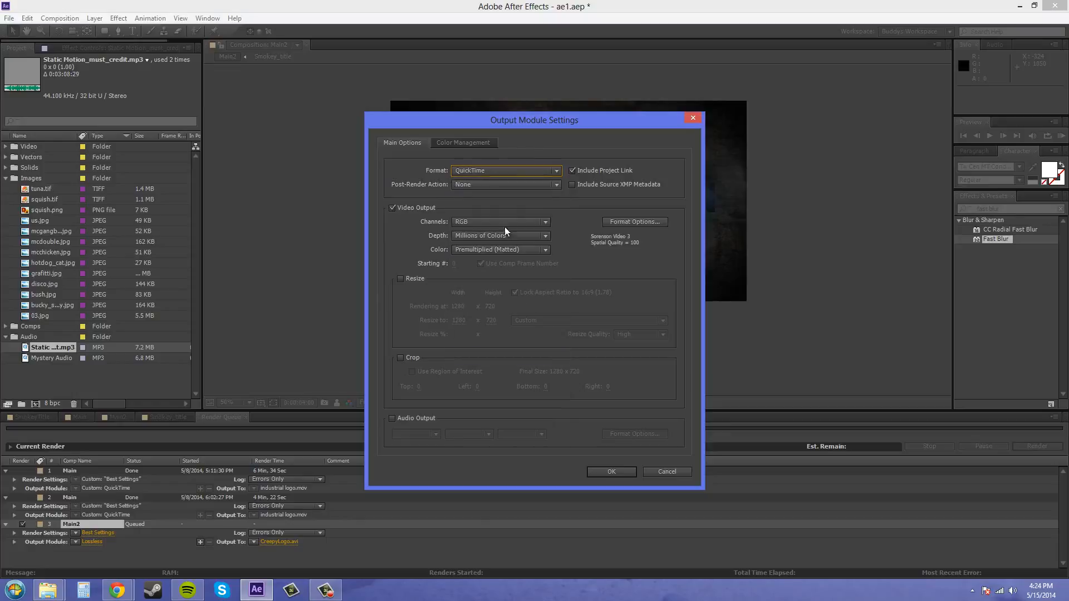
pyautogui.click(637, 222)
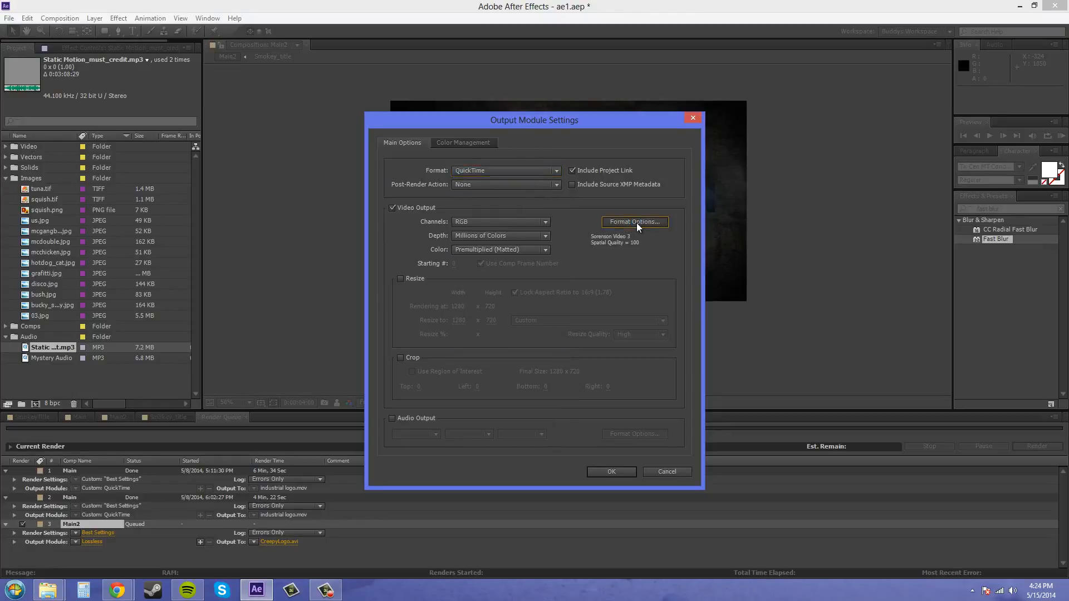
pyautogui.click(530, 183)
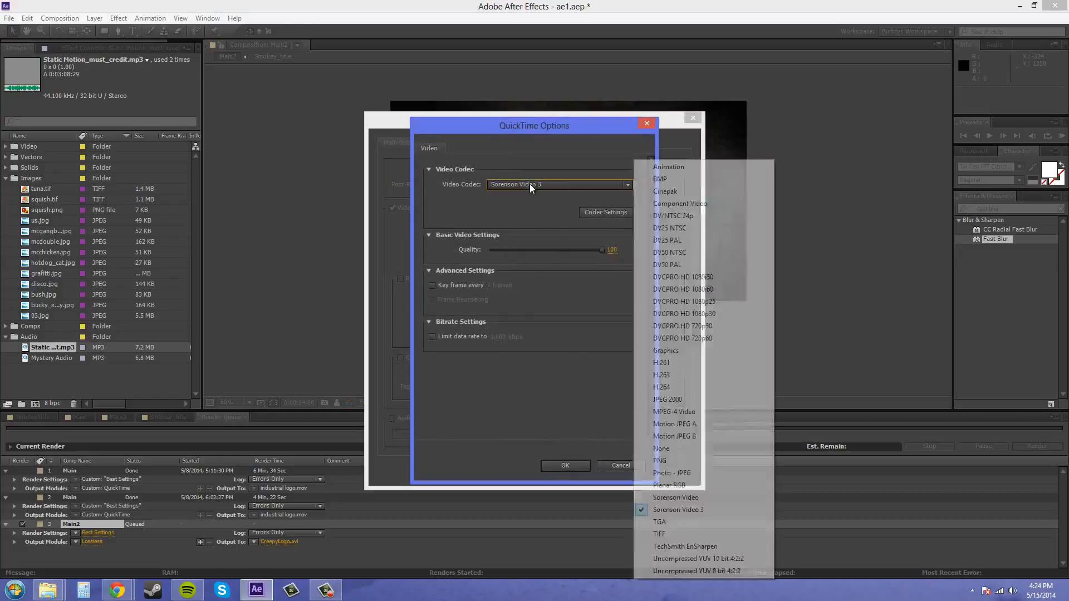
pyautogui.click(692, 511)
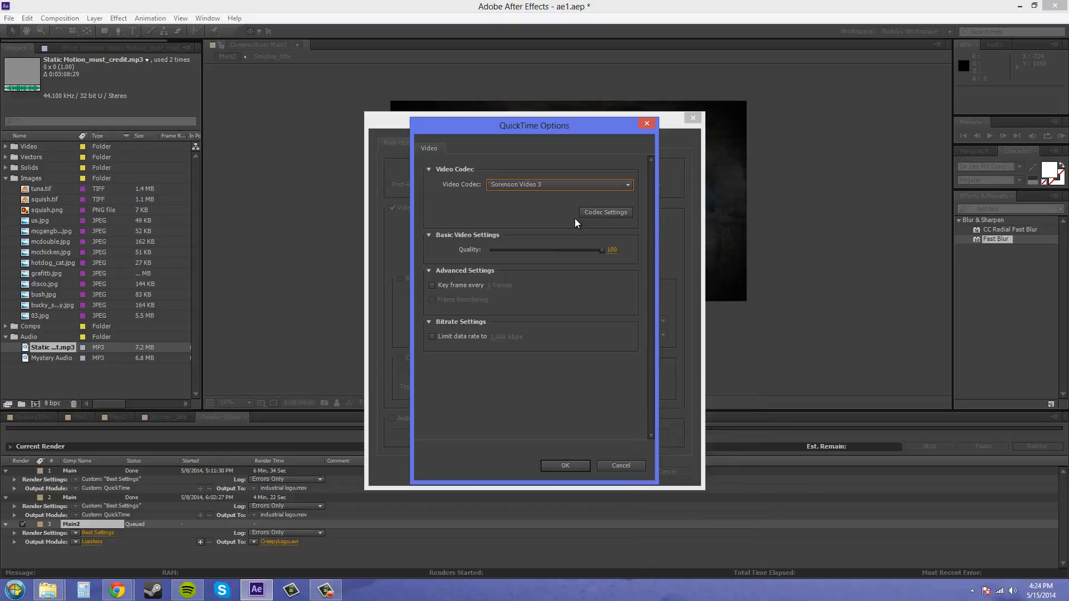
pyautogui.click(568, 466)
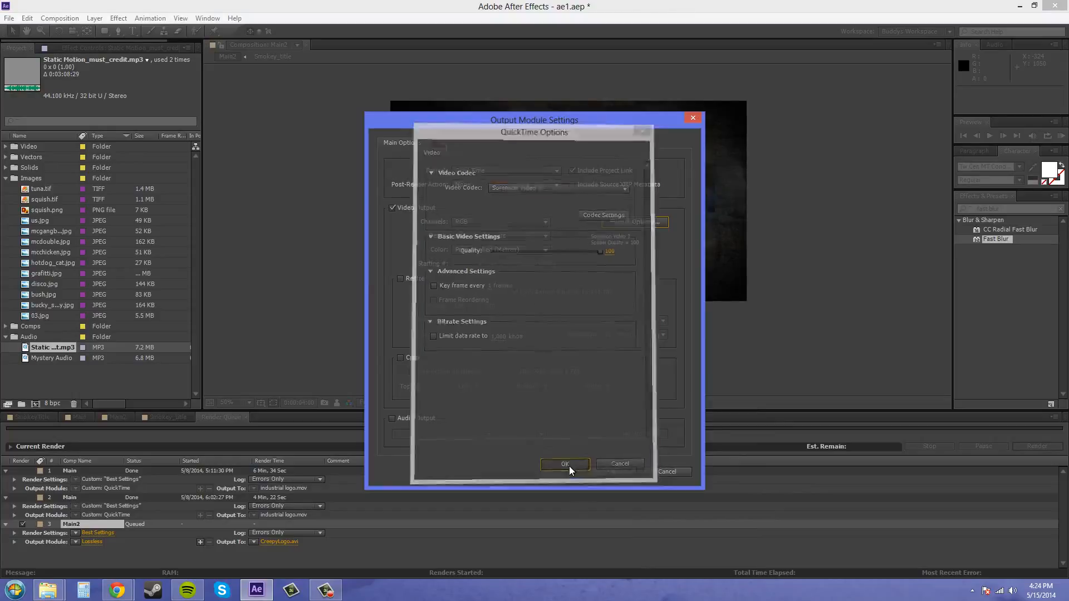
pyautogui.click(392, 419)
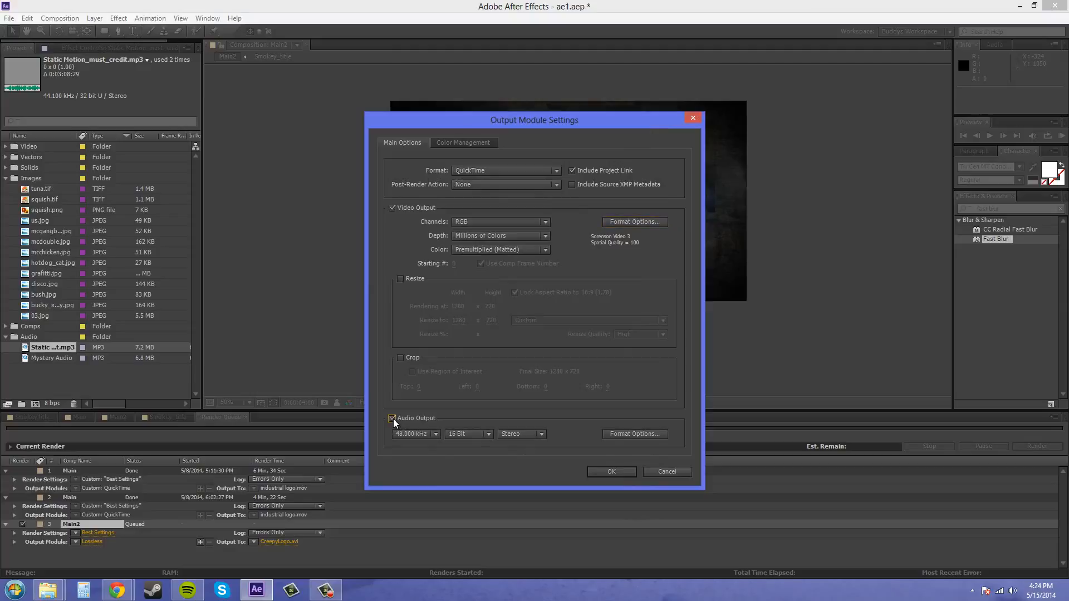
pyautogui.click(610, 471)
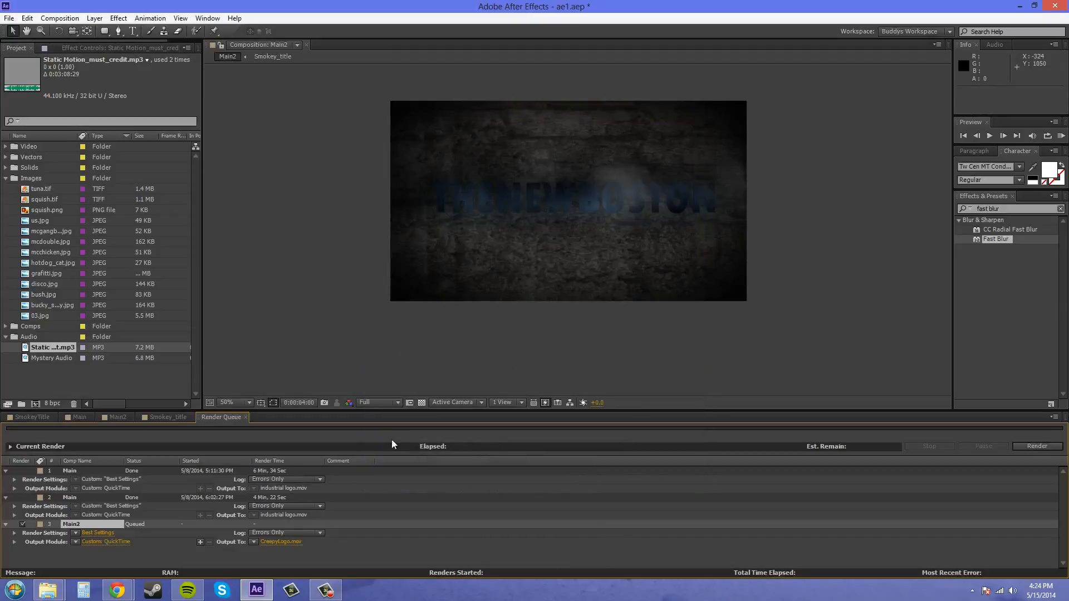
# Give Main2's render settings a custom time span ending at 0:00:10:00
pyautogui.click(98, 532)
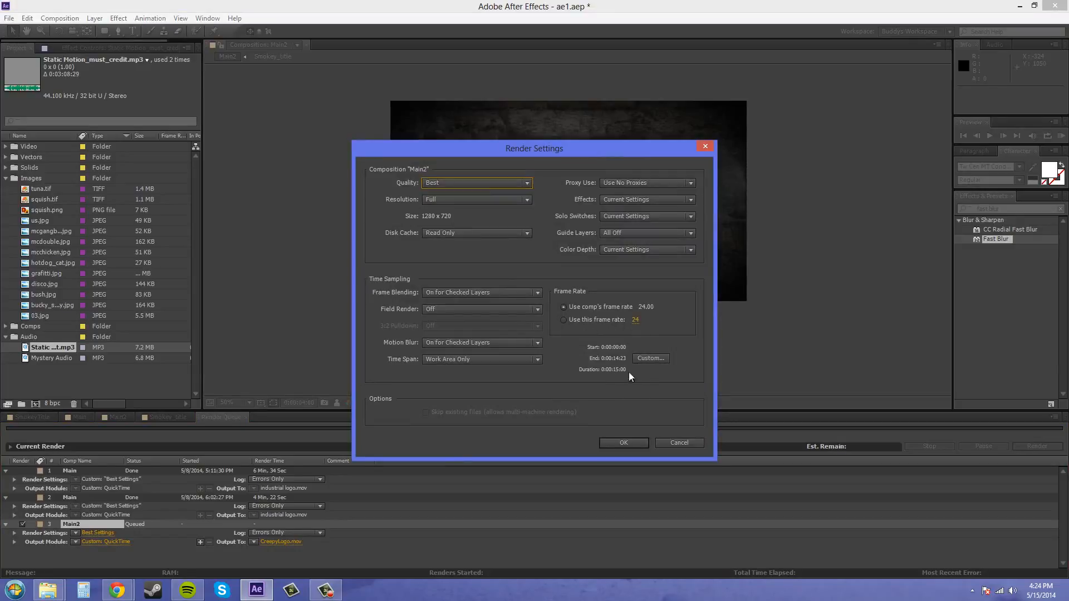
pyautogui.click(649, 359)
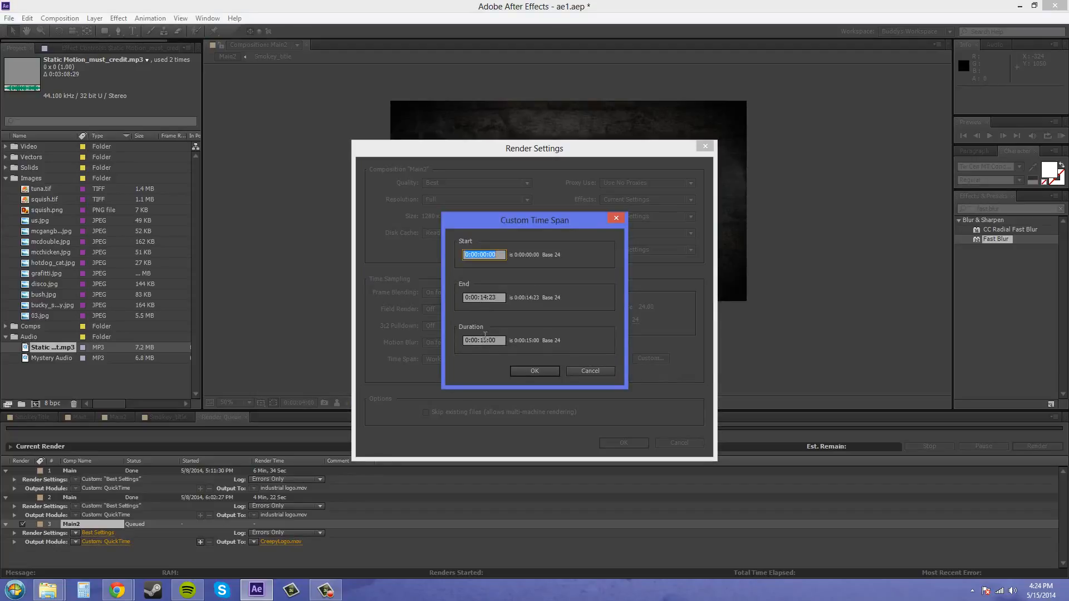
pyautogui.click(482, 296)
pyautogui.write('10')
pyautogui.doubleClick(498, 297)
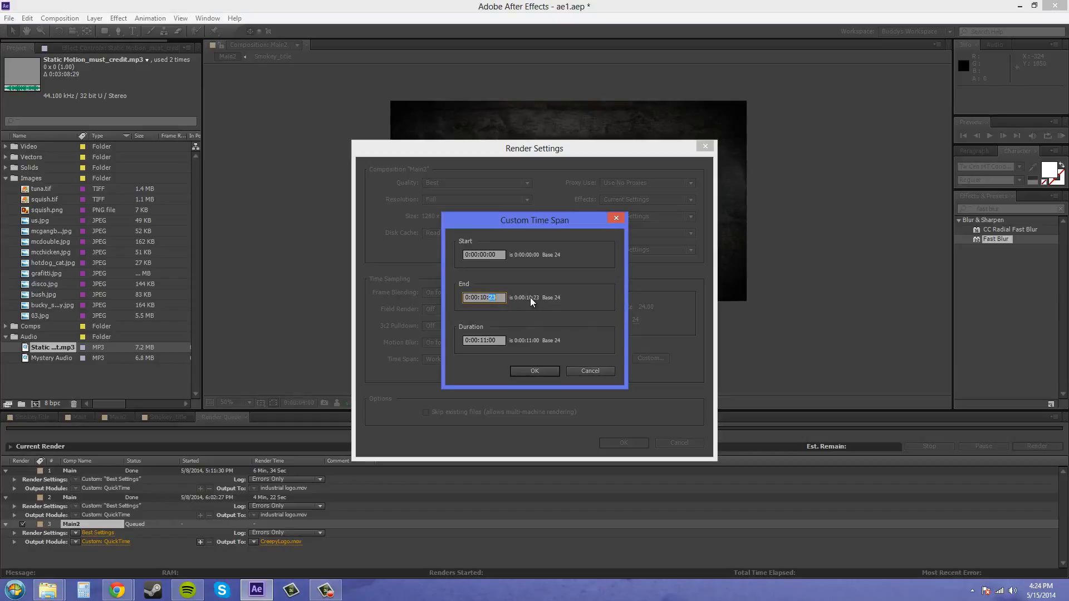
pyautogui.write('00')
pyautogui.click(557, 293)
pyautogui.click(535, 371)
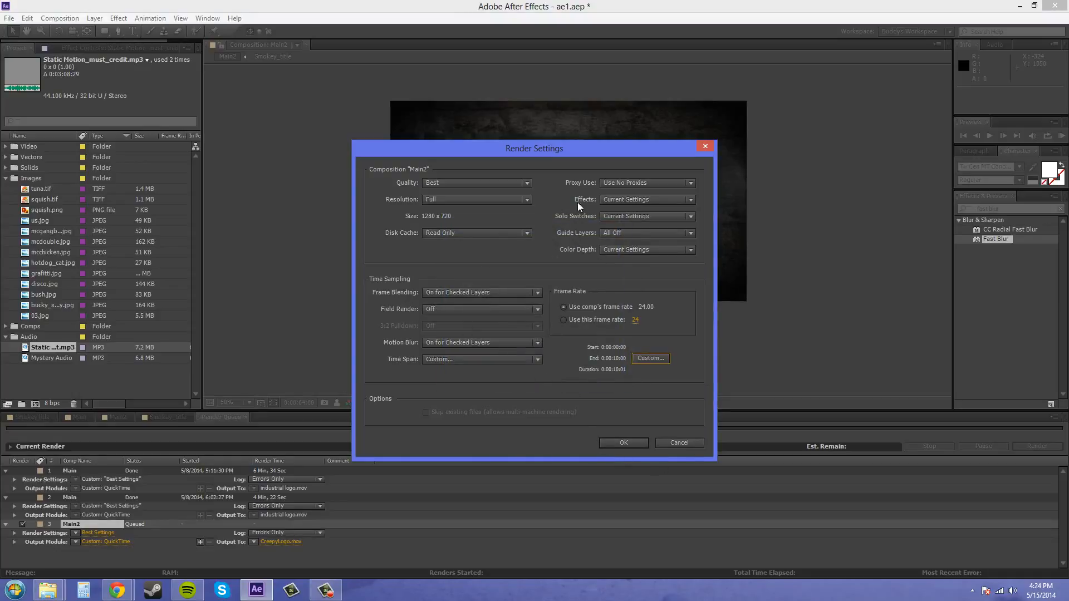
pyautogui.click(621, 443)
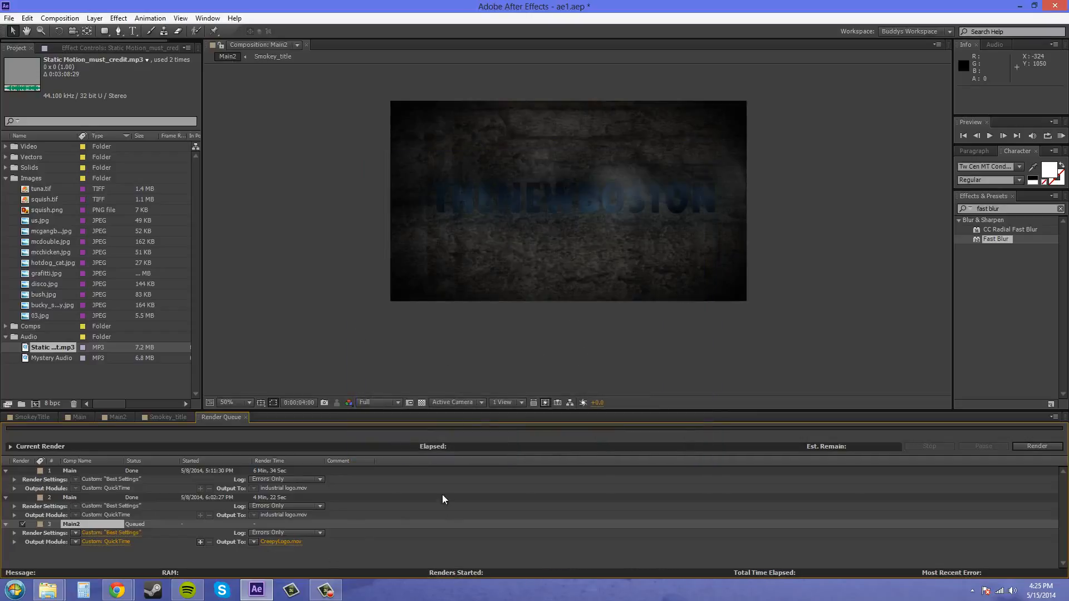